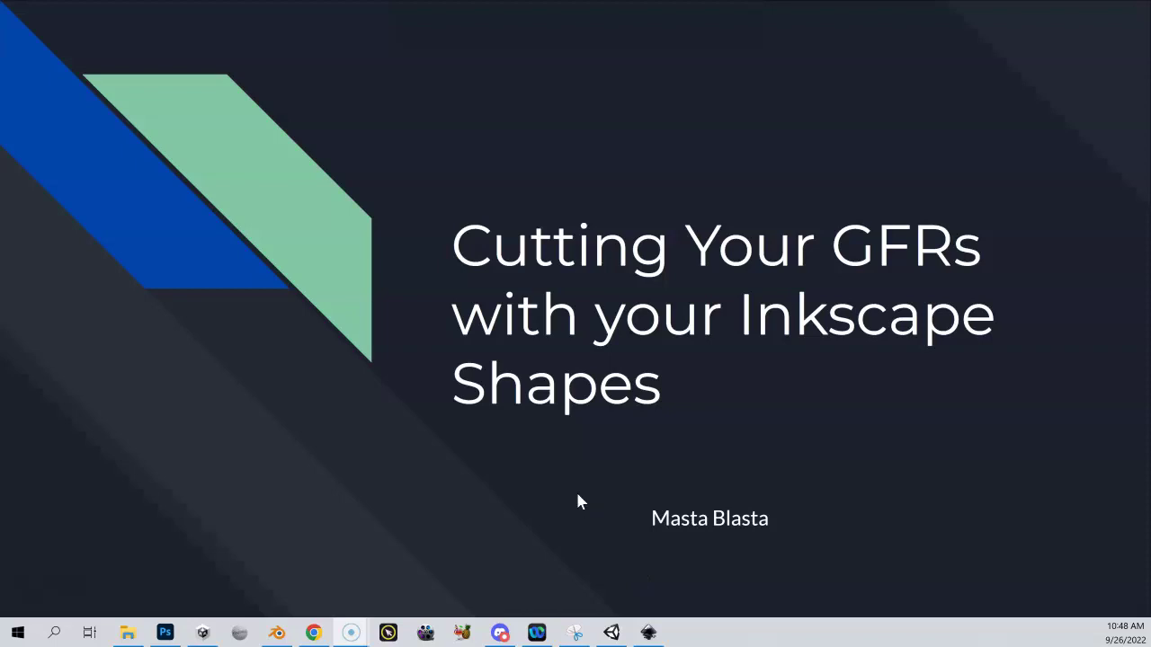
- Switch from the Google Slides title slide to Photoshop showing deleteme.psd
click(164, 632)
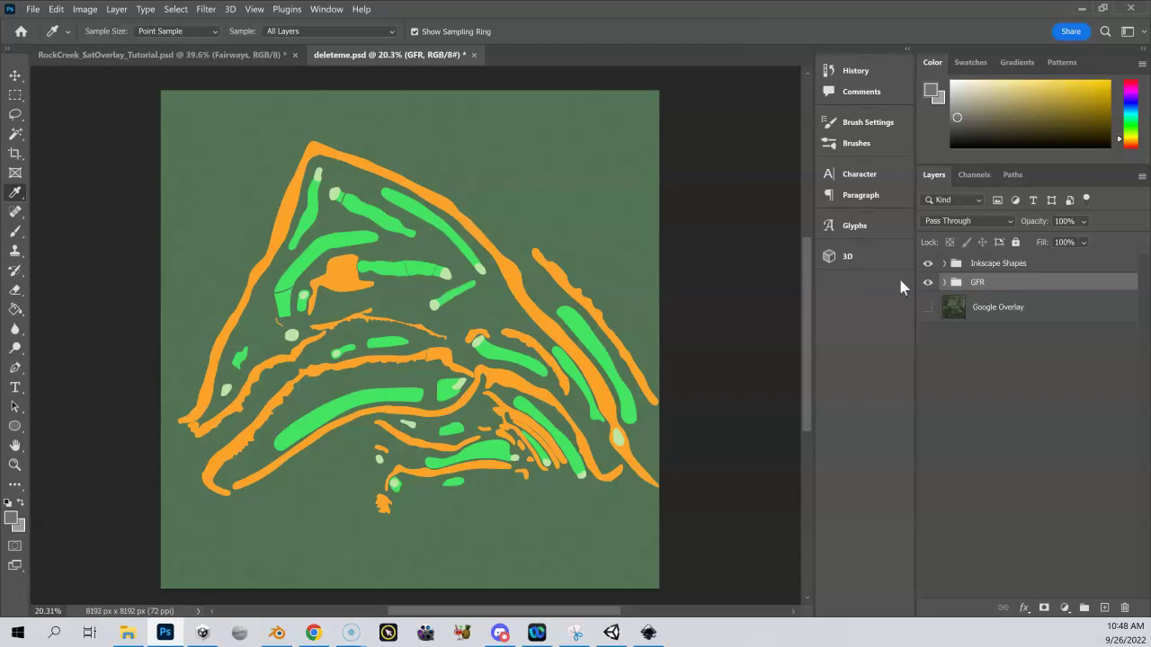
- Expand the Inkscape Shapes group and hide its ROUGH shapes layer
click(926, 264)
click(927, 264)
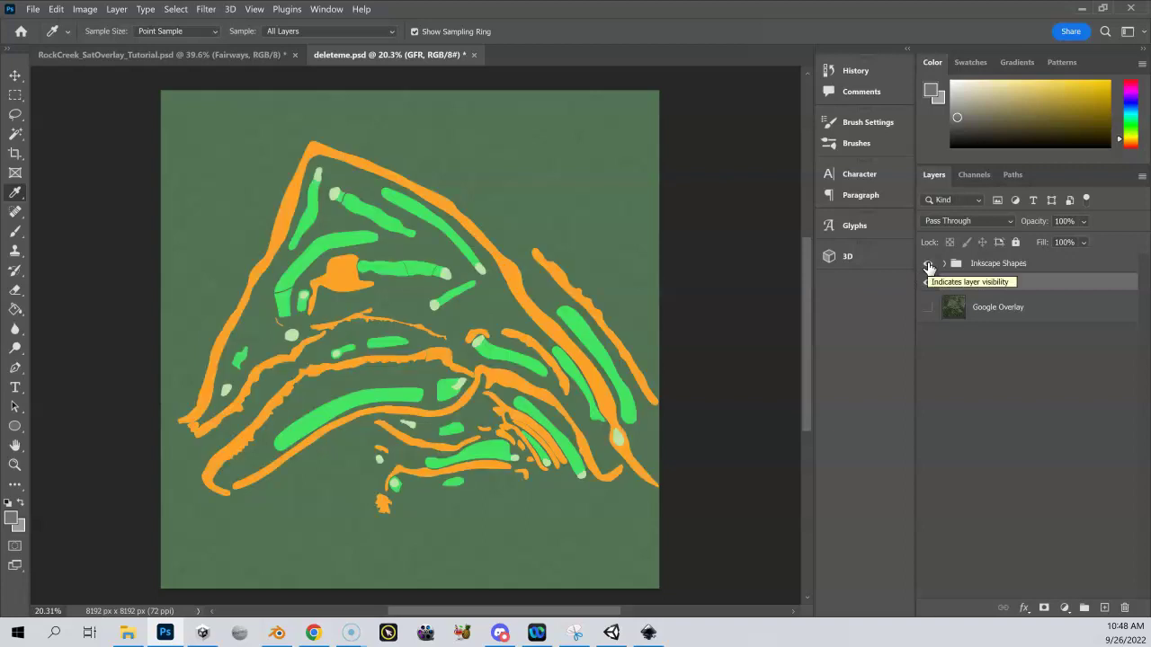
click(942, 269)
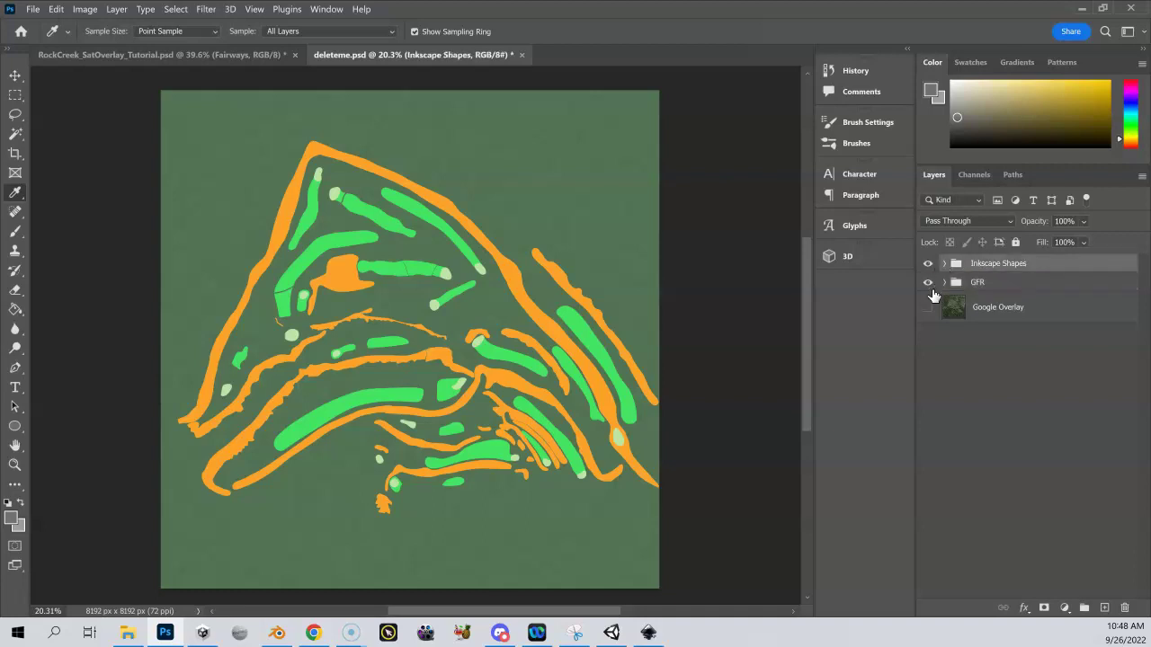
click(943, 265)
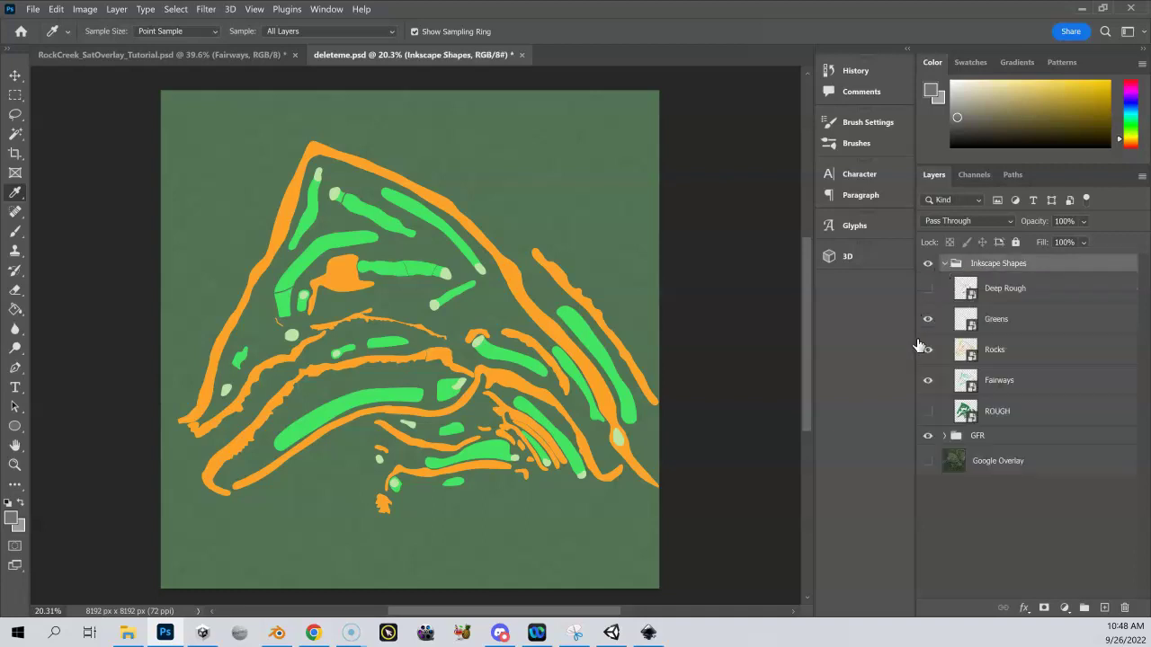
click(928, 412)
- Expand GFR, hide the Inkscape Shapes group, and collapse its layer list
click(943, 437)
click(928, 262)
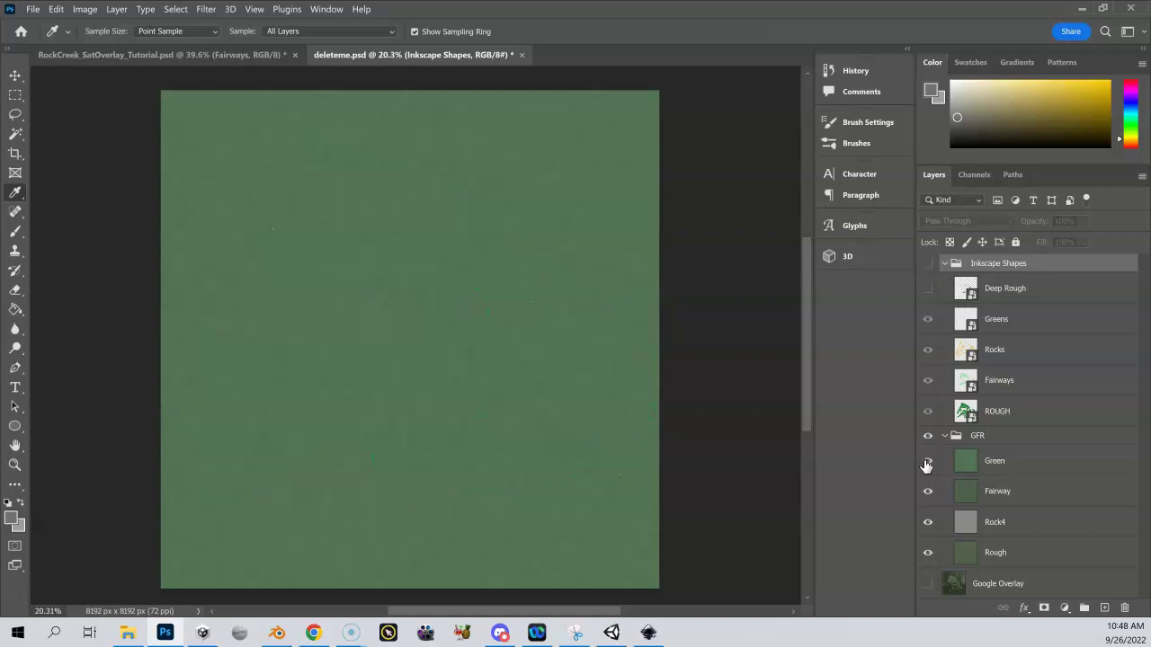
click(926, 461)
click(927, 461)
click(943, 263)
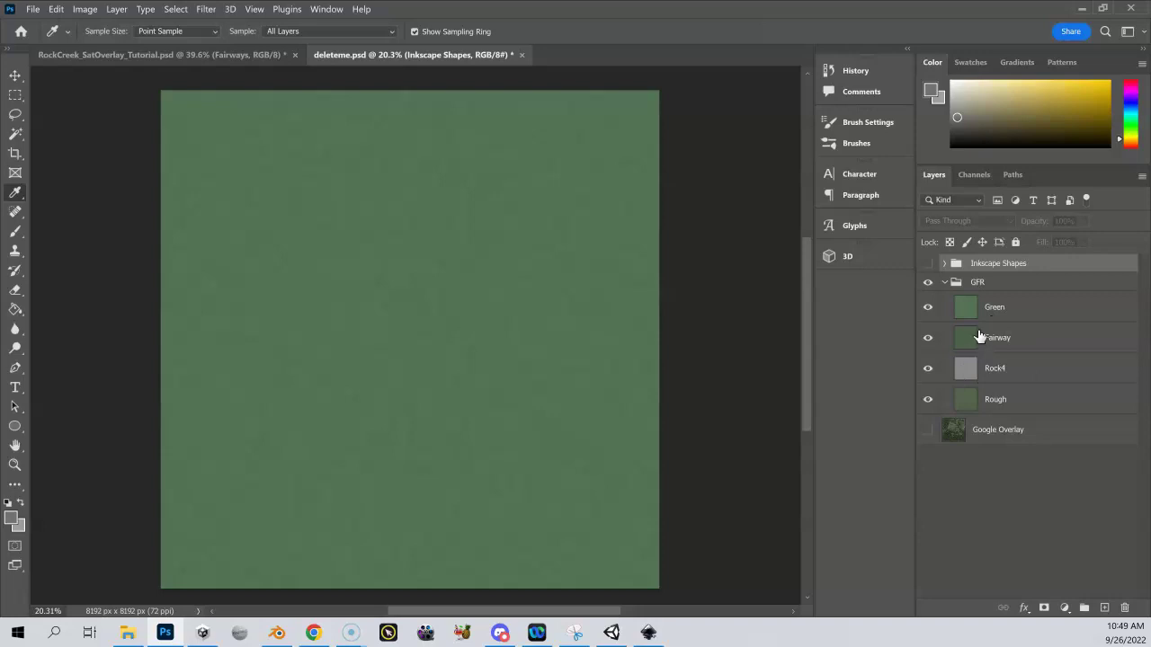
- Show Inkscape Shapes with only Greens visible, make Greens active, and pick the Magic Wand
click(945, 264)
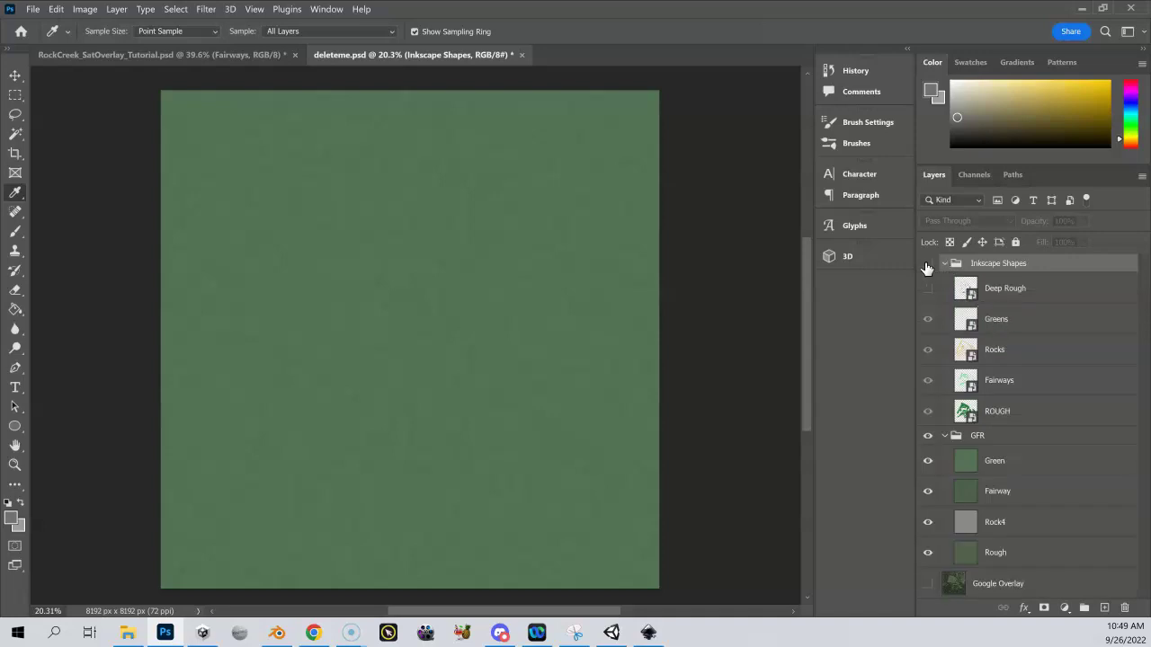
click(928, 263)
drag(929, 419, 928, 356)
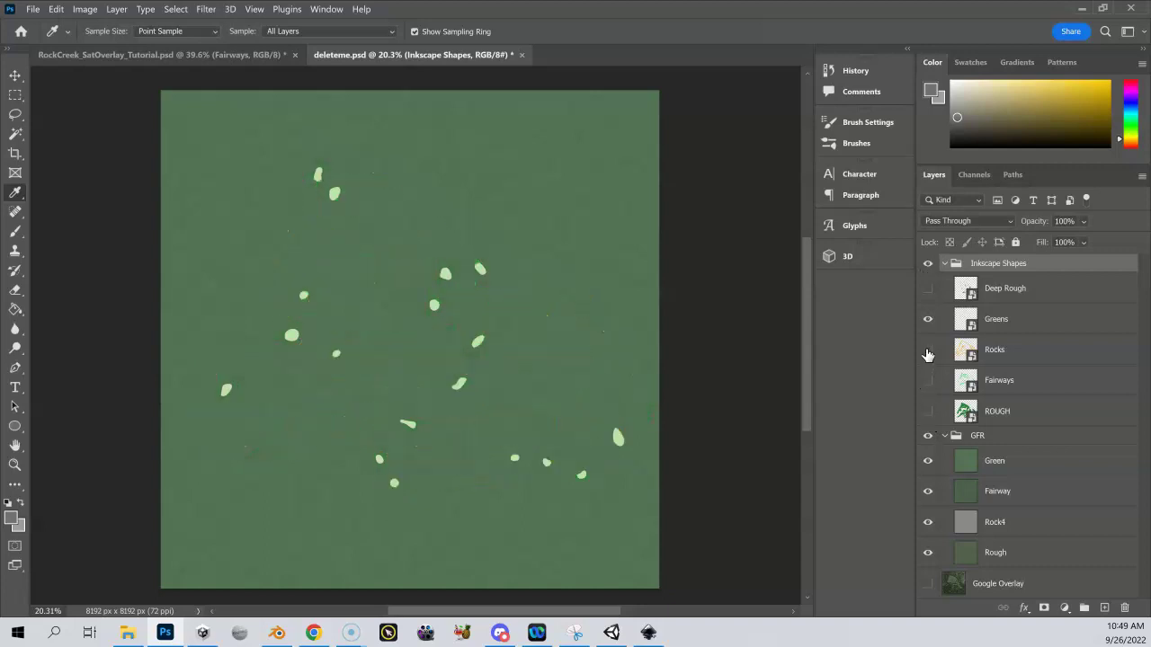
click(1026, 328)
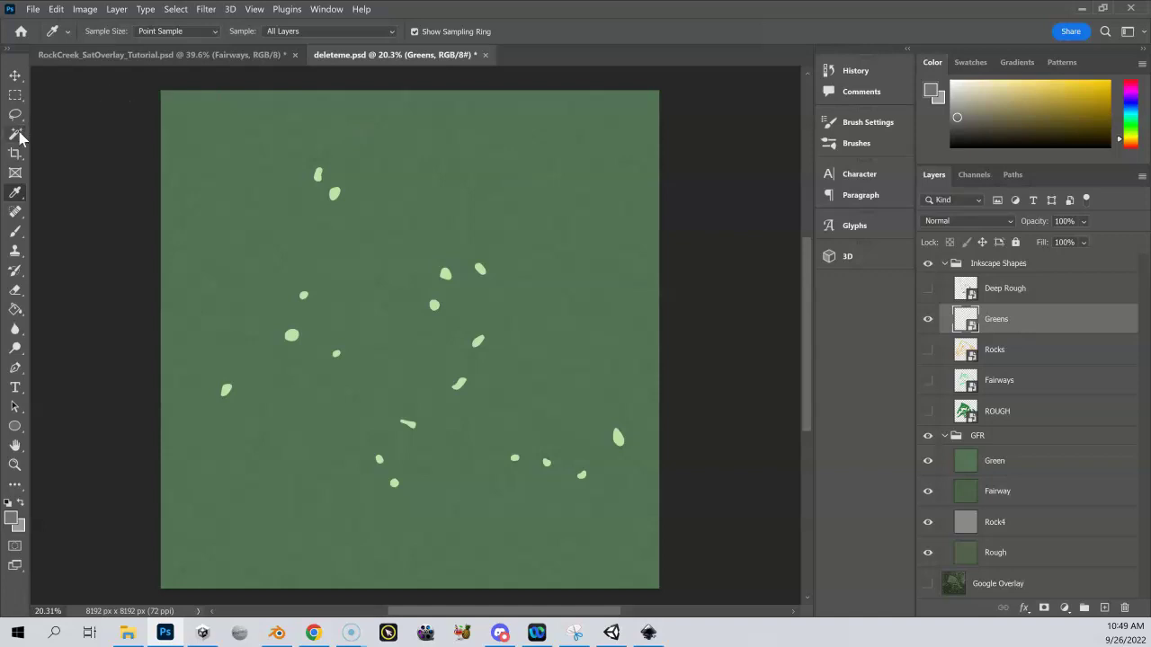
drag(18, 135, 77, 167)
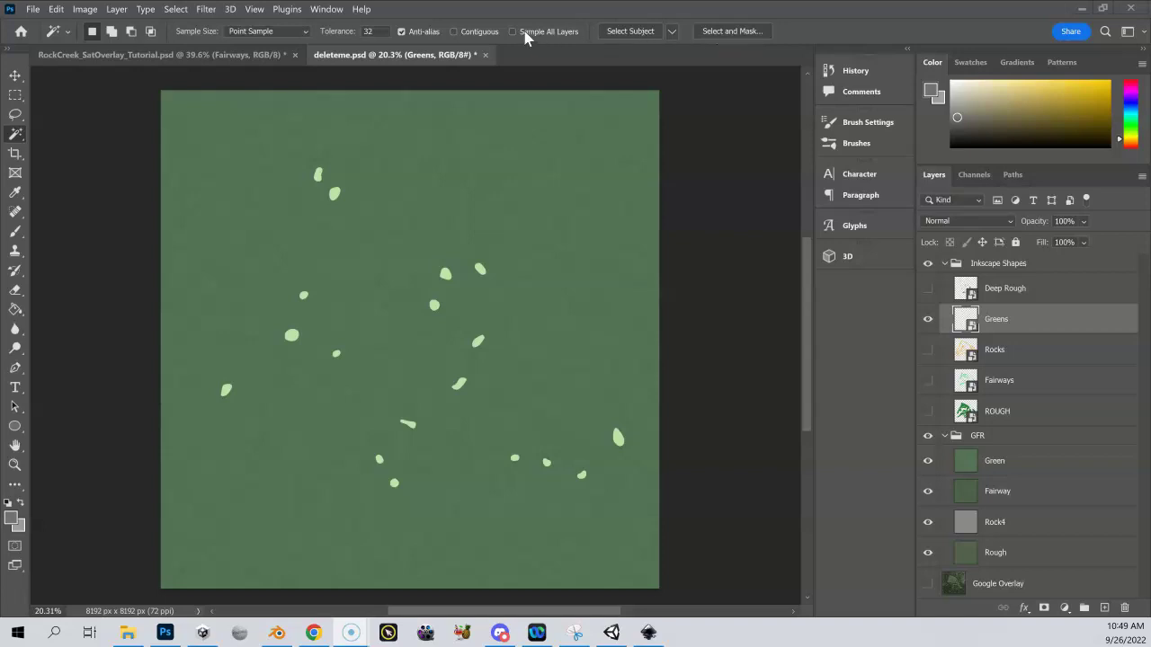
- With Contiguous on, select one light green shape with the Magic Wand
click(1002, 326)
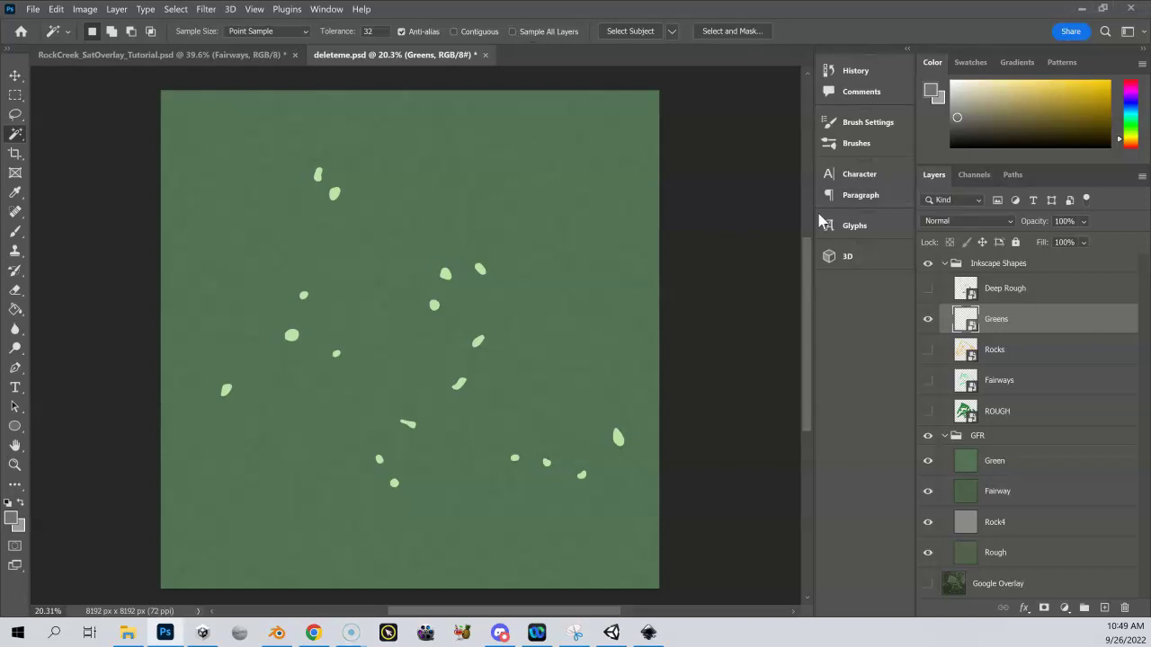
click(454, 32)
alt+scroll(480, 195, up, 5)
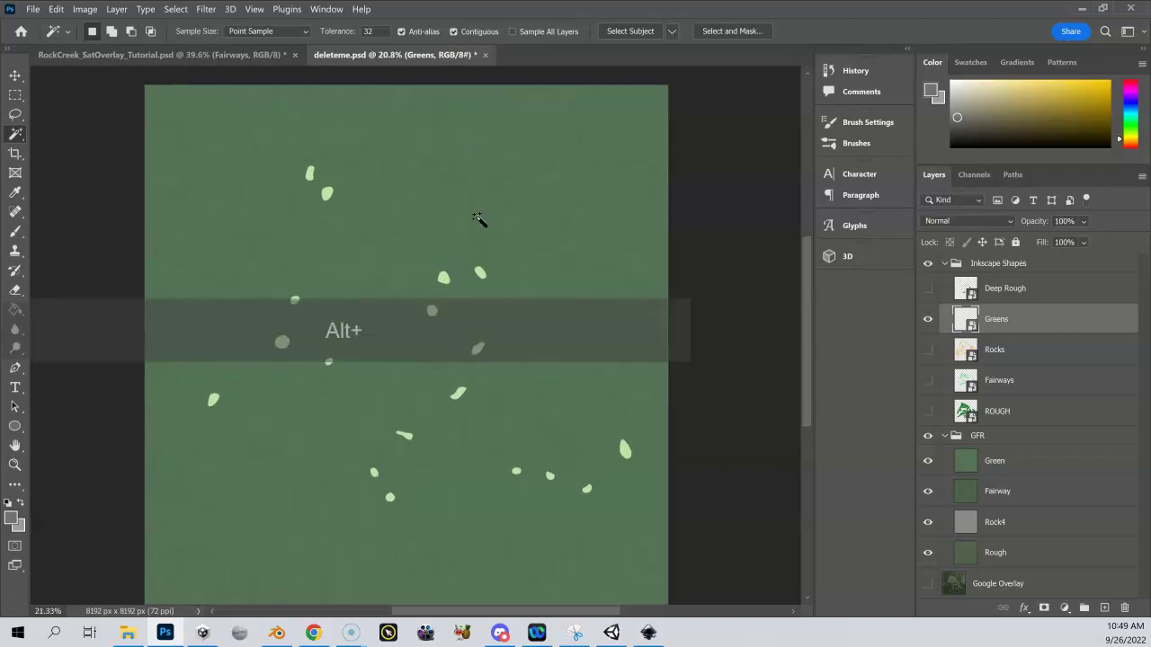
alt+scroll(476, 236, up, 3)
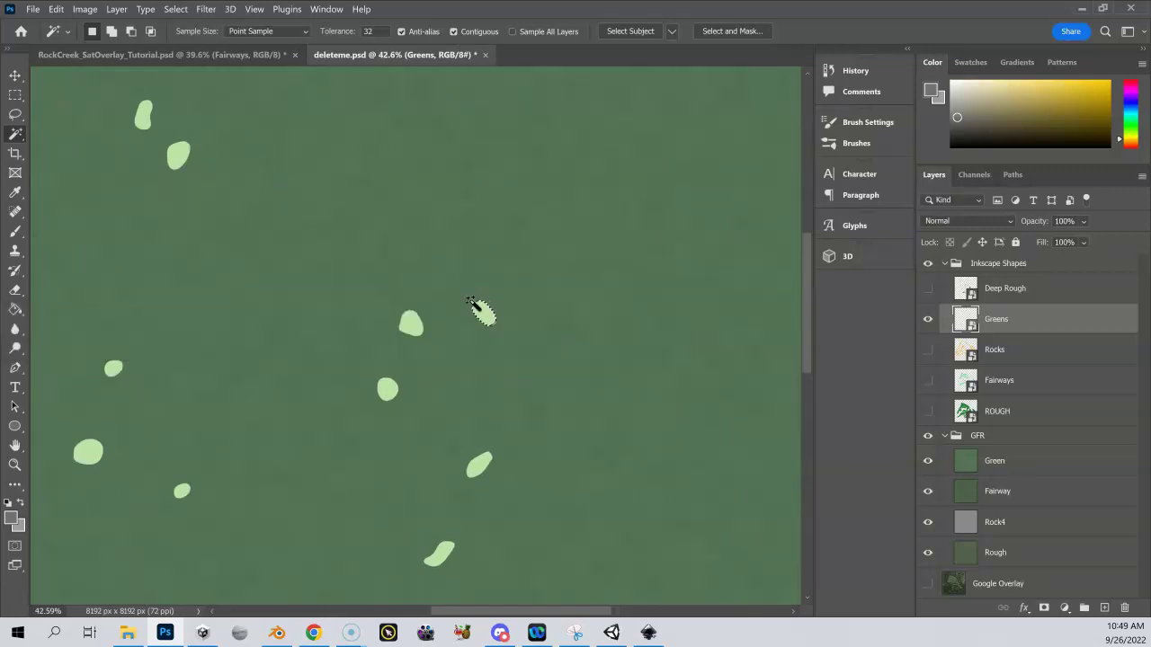
click(477, 312)
- Add four more green shapes to the selection in Add to selection mode
click(111, 33)
click(173, 151)
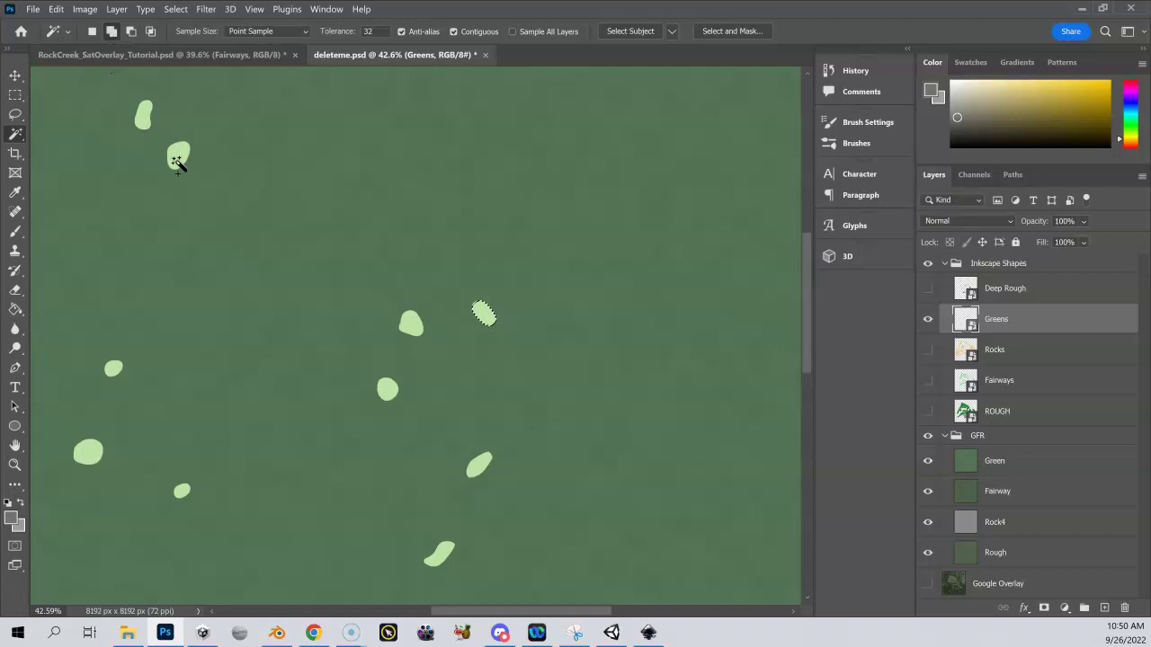
click(411, 322)
click(383, 393)
click(147, 114)
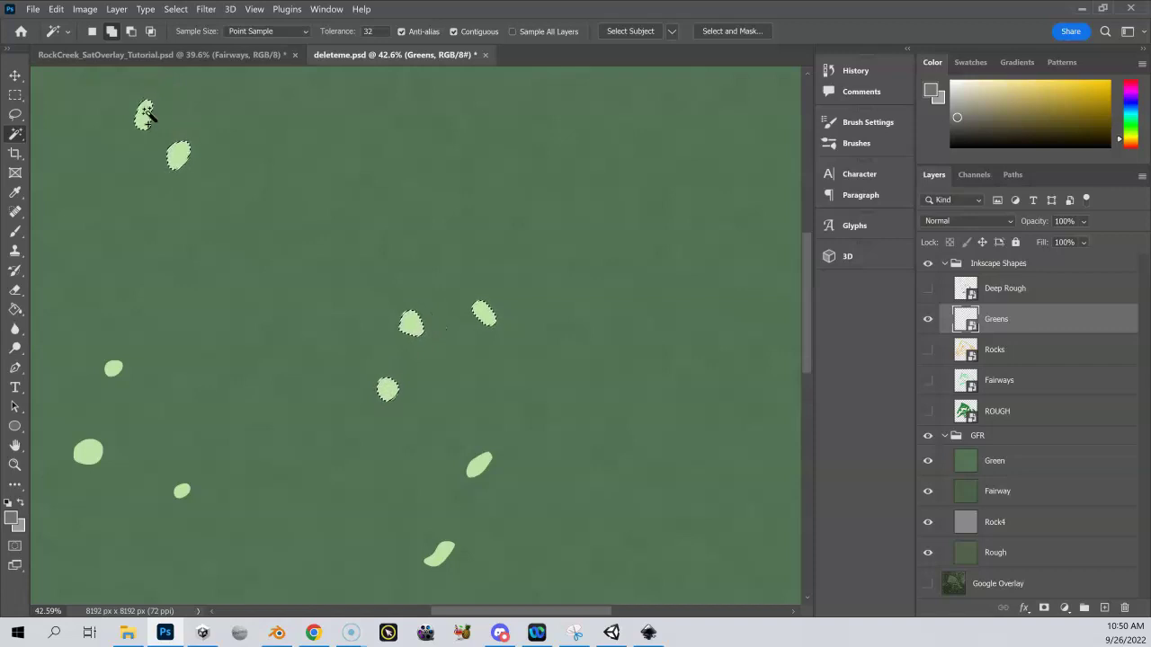
- Switch to New selection, turn Contiguous off, and select every green shape at once
click(91, 30)
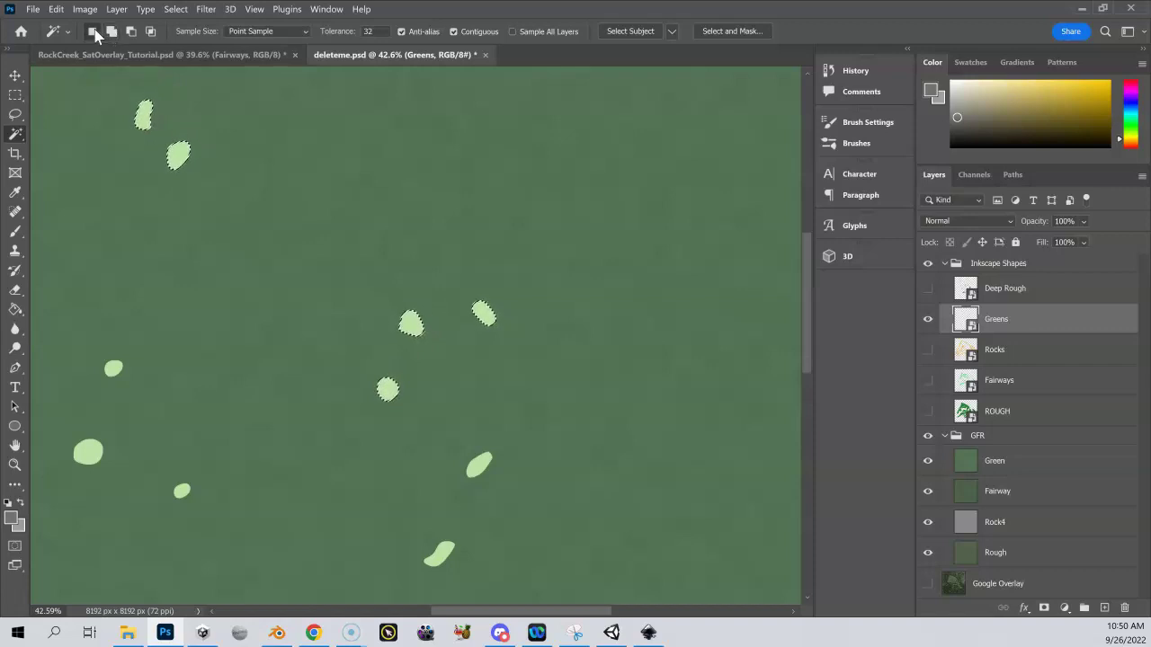
click(179, 159)
click(454, 33)
shift+click(482, 313)
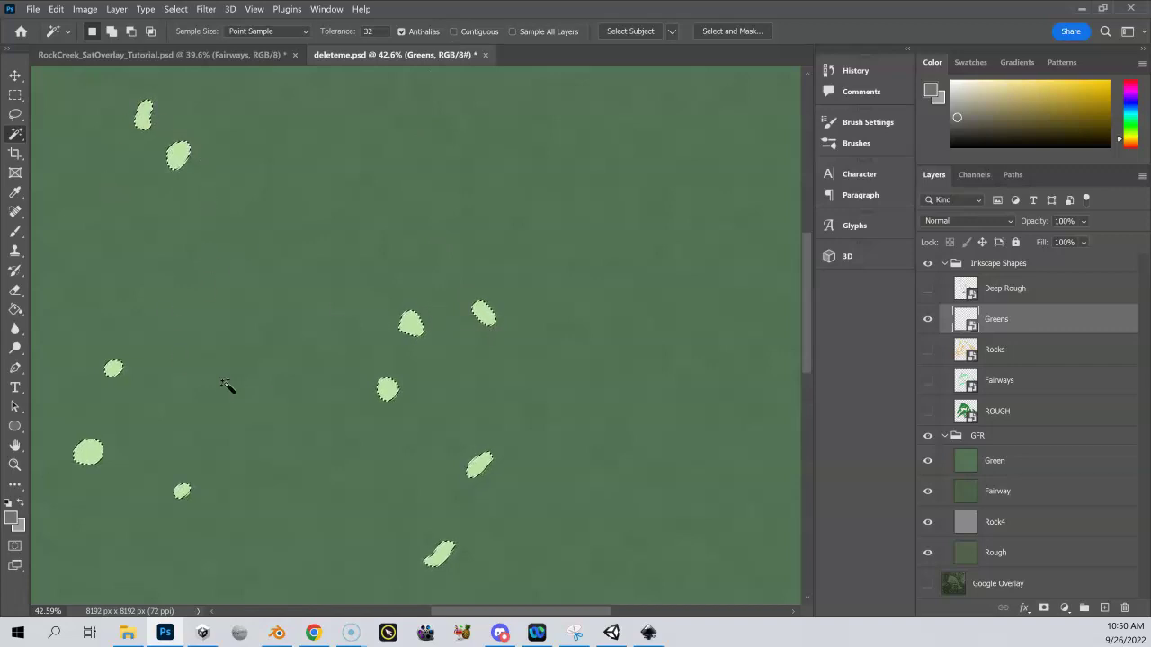
- Hide the Inkscape Shapes group and make the GFR Green layer active, keeping the selection
key(space)
drag(390, 390, 408, 287)
scroll(434, 299, down, 1)
key(space)
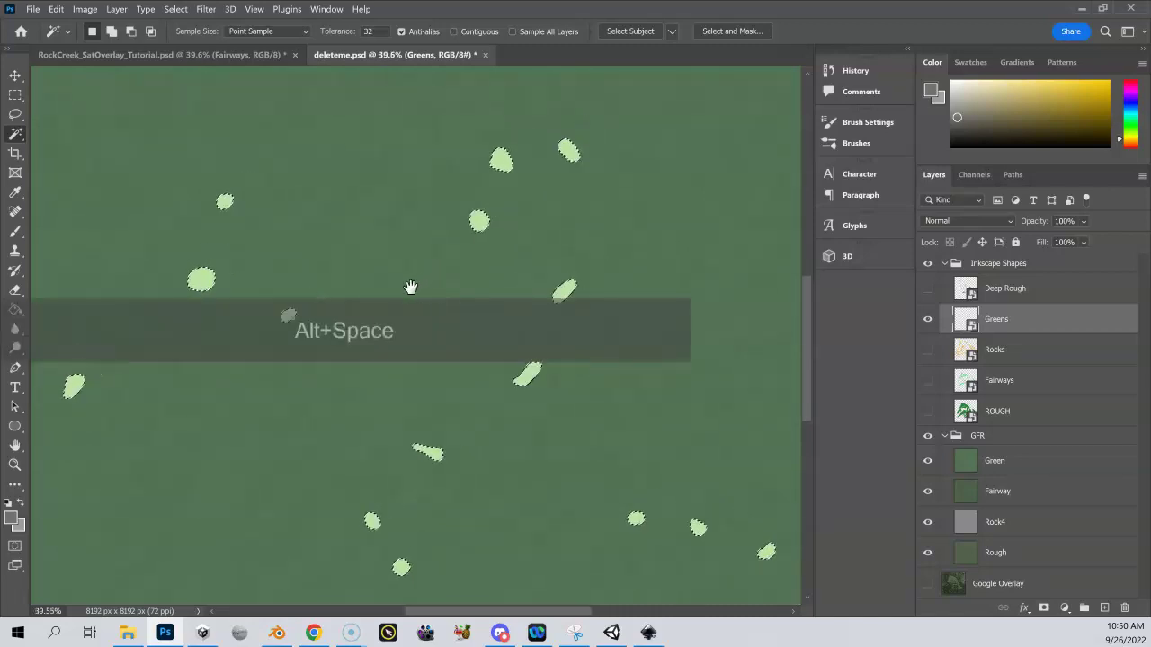
click(929, 266)
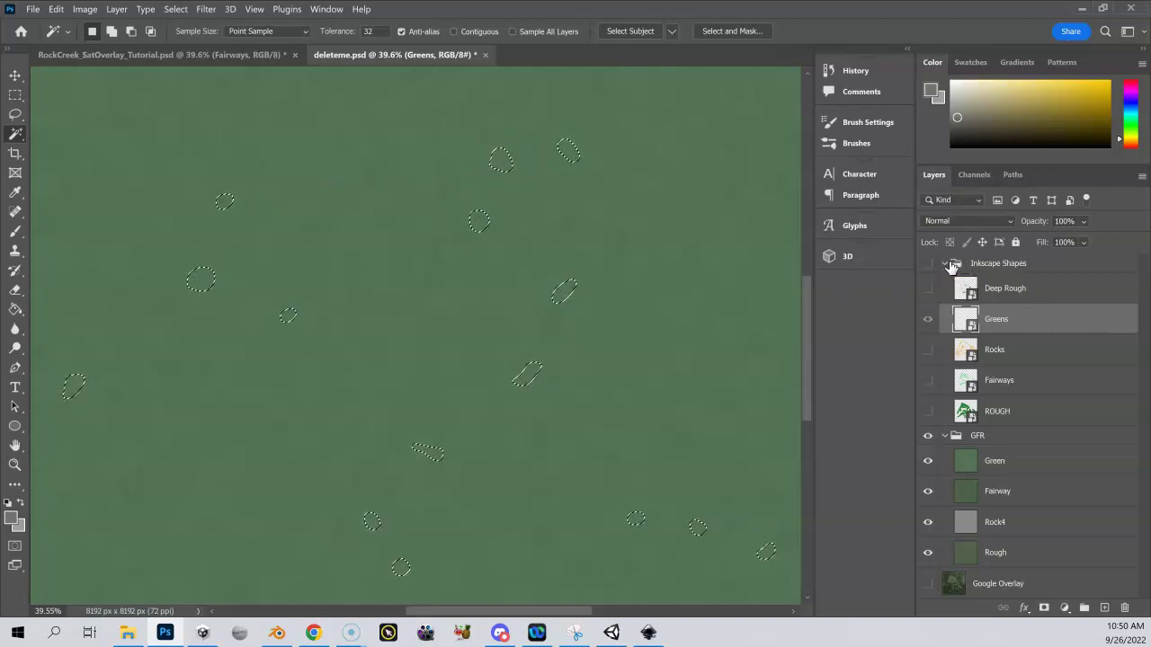
click(1008, 465)
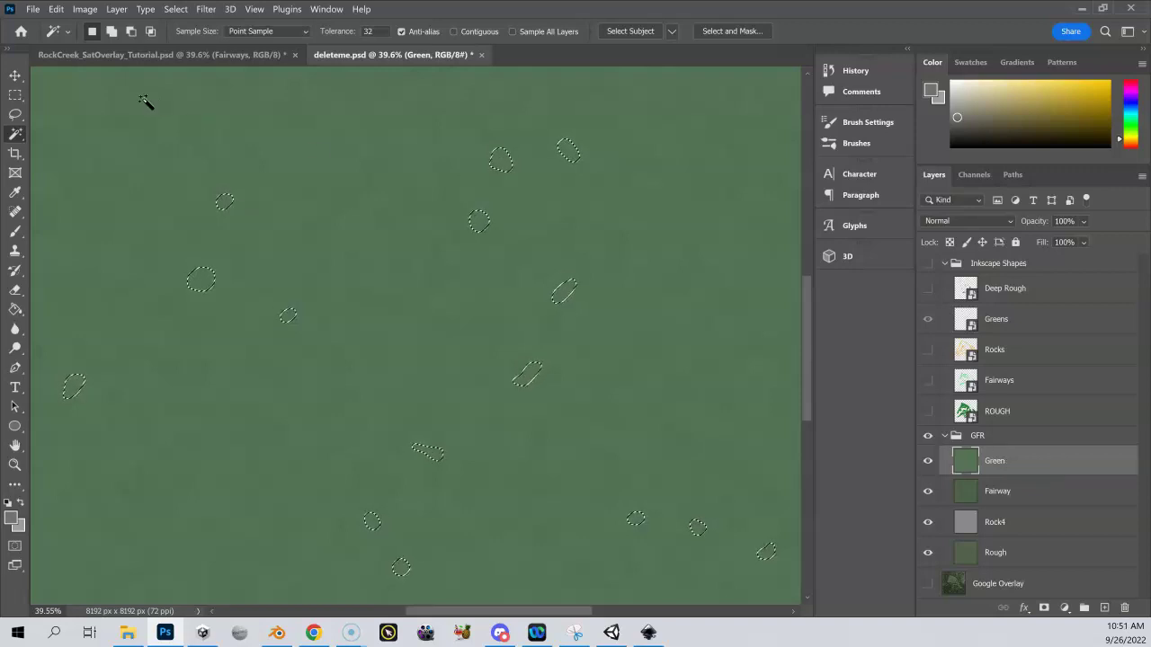
- Add a Layer Mask > Reveal Selection mask to the Green layer
click(117, 9)
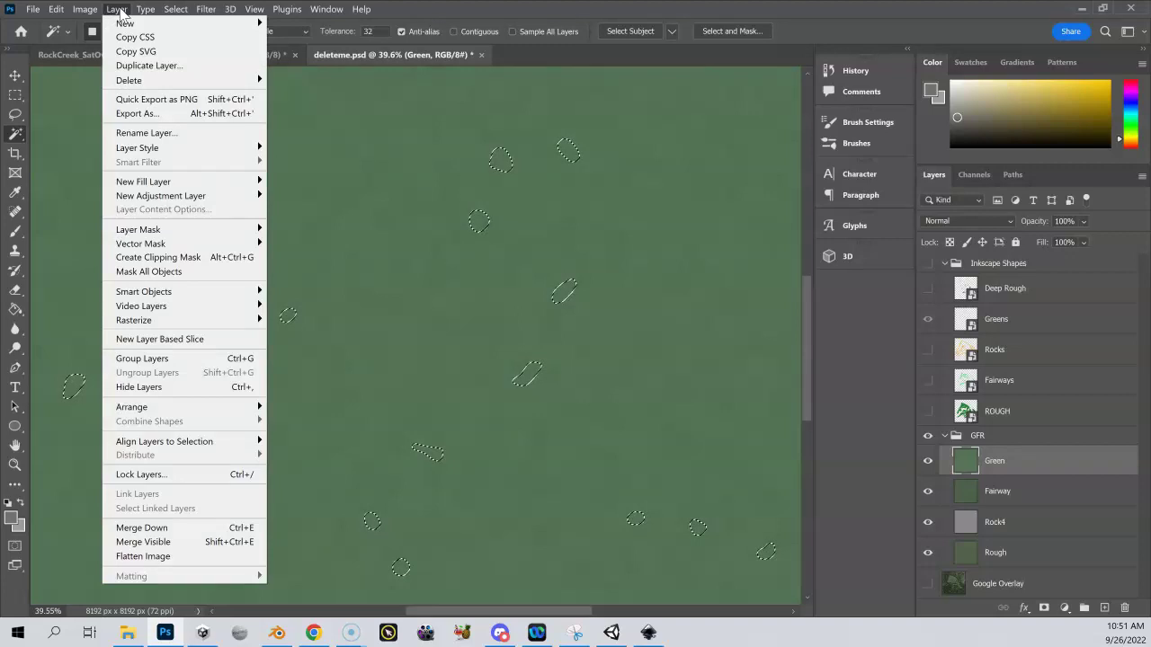
mouse_move(142, 12)
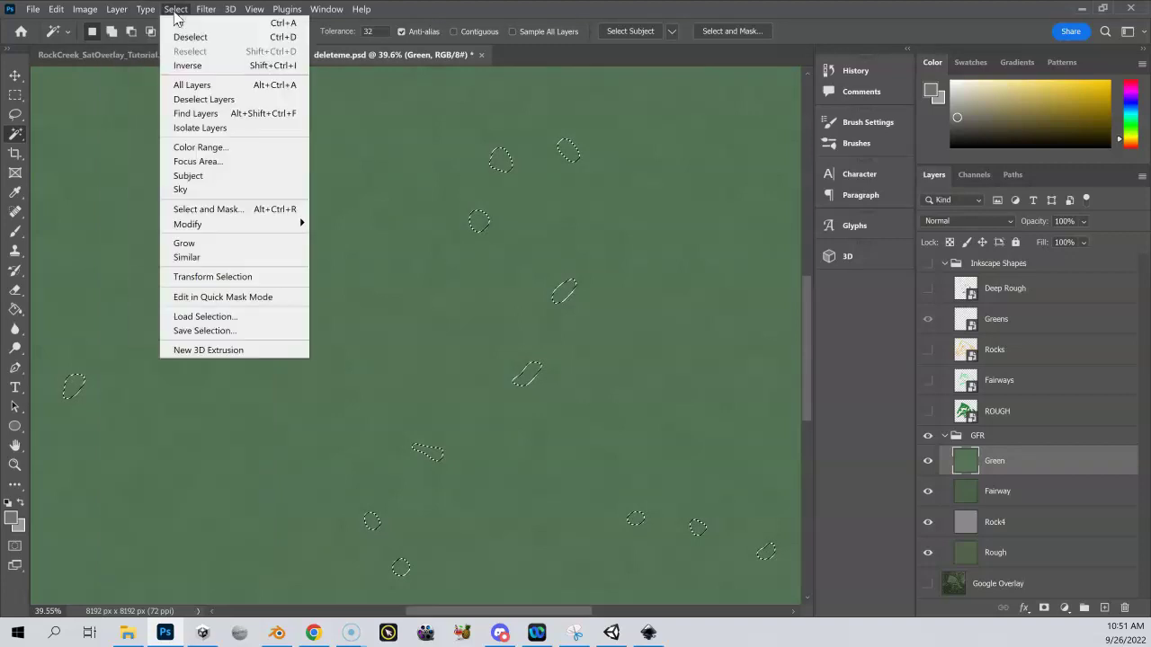
mouse_move(95, 12)
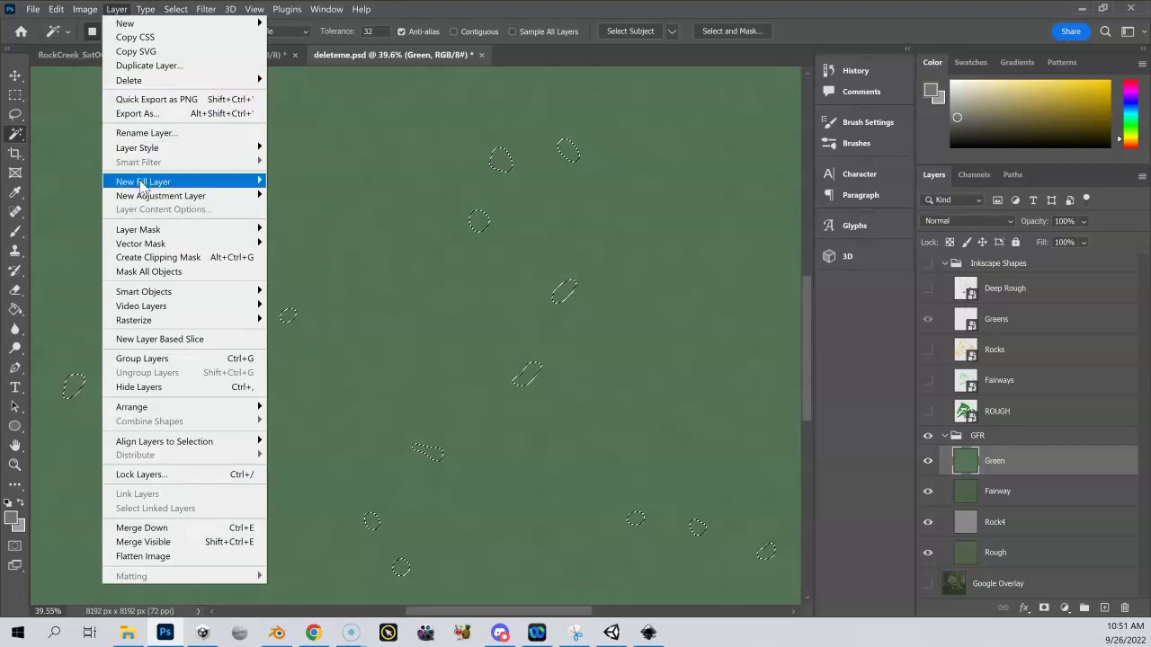
mouse_move(153, 231)
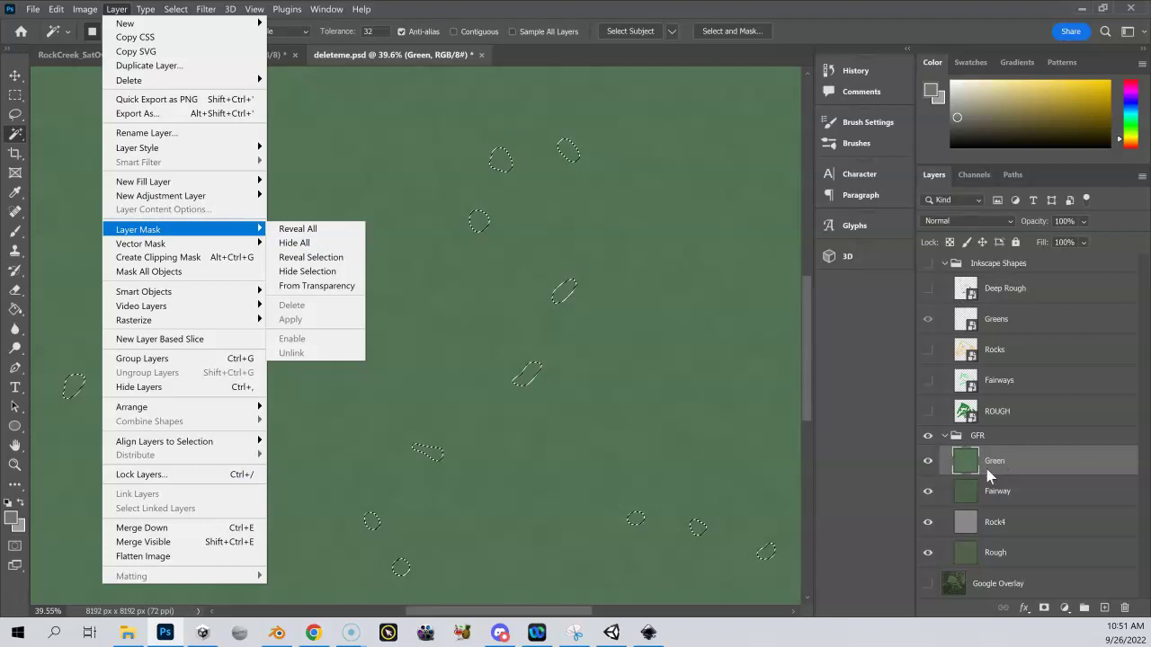
click(306, 258)
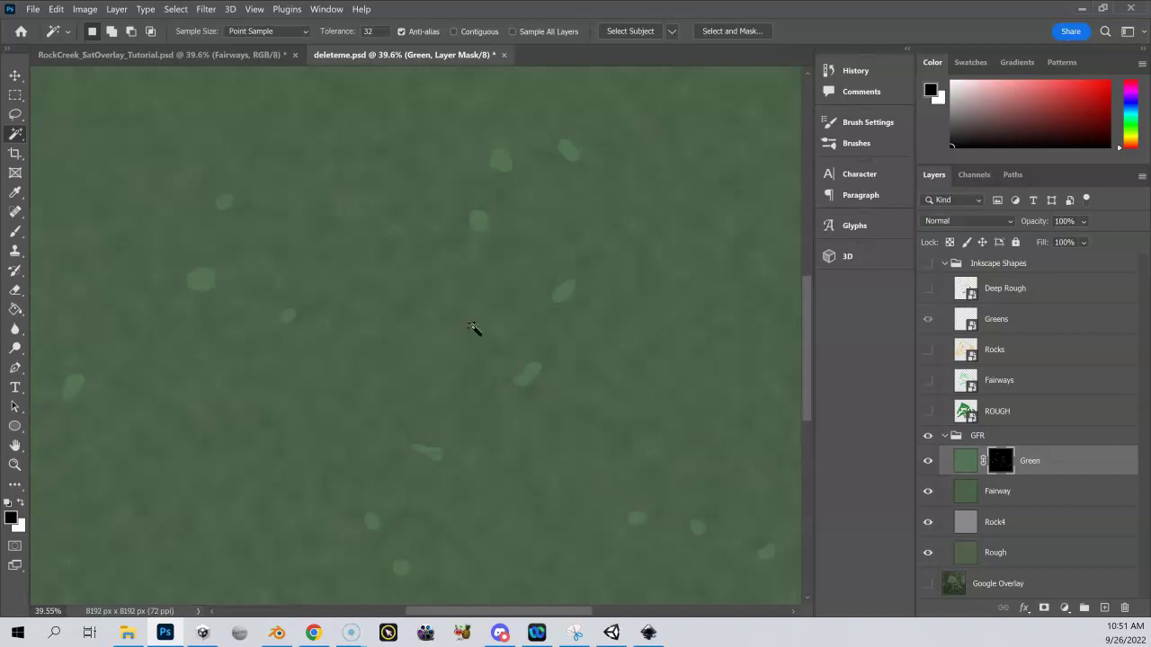
click(928, 490)
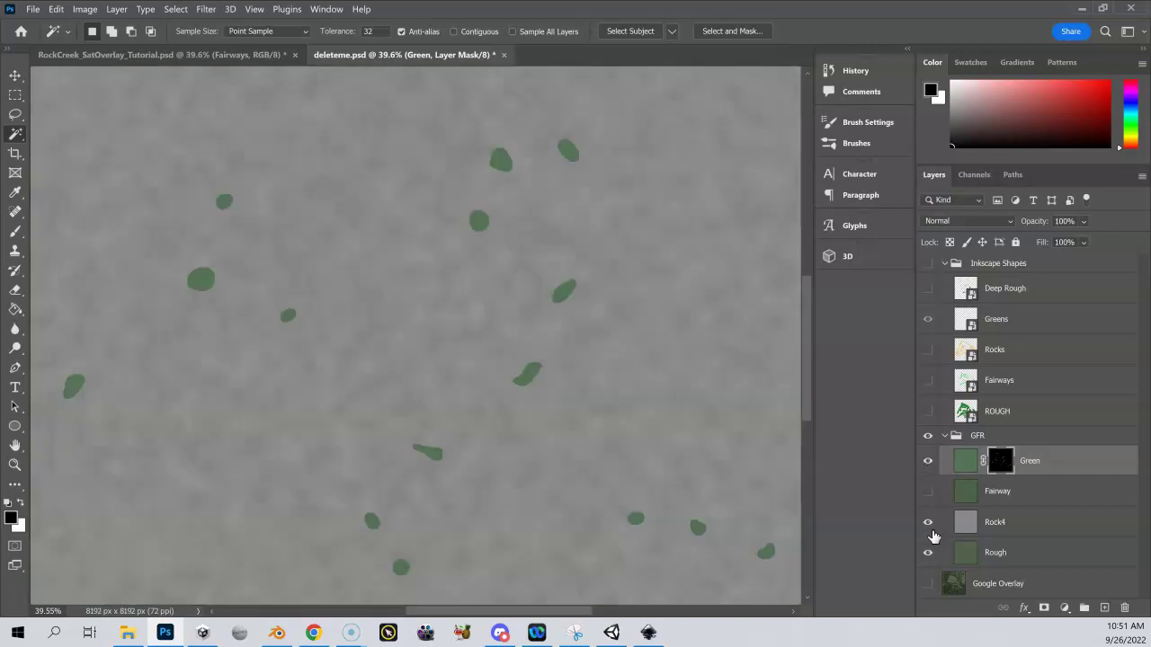
click(928, 521)
click(928, 552)
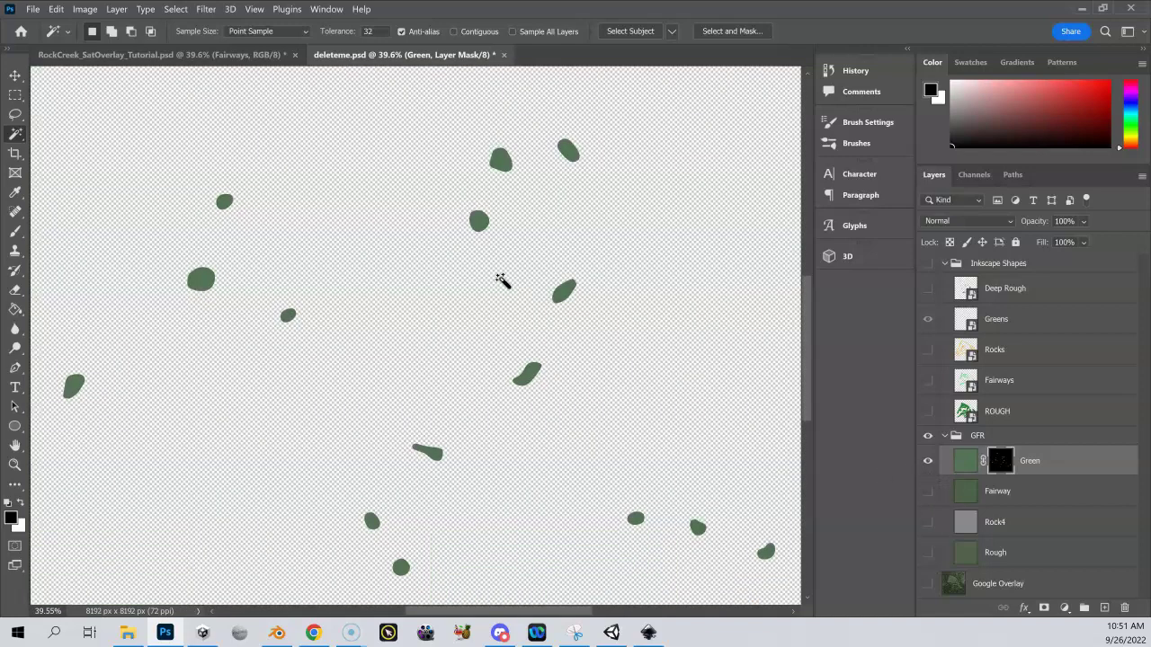
scroll(457, 261, up, 1)
scroll(457, 260, up, 5)
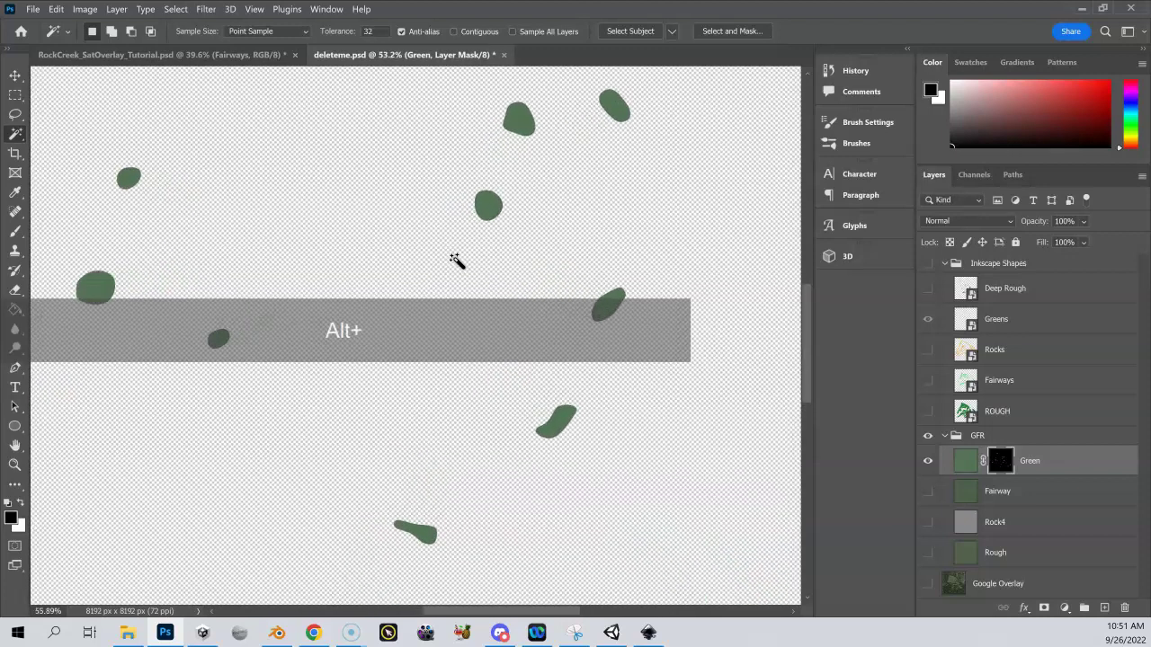
key(alt+space)
scroll(411, 269, up, 2)
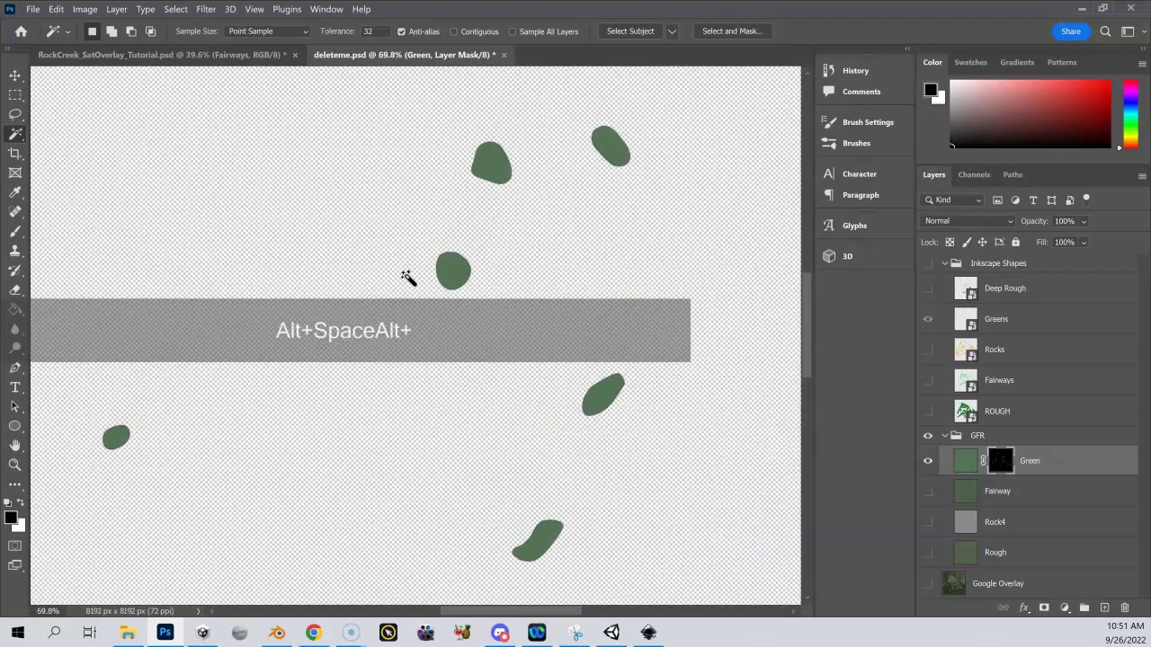
scroll(406, 276, up, 1)
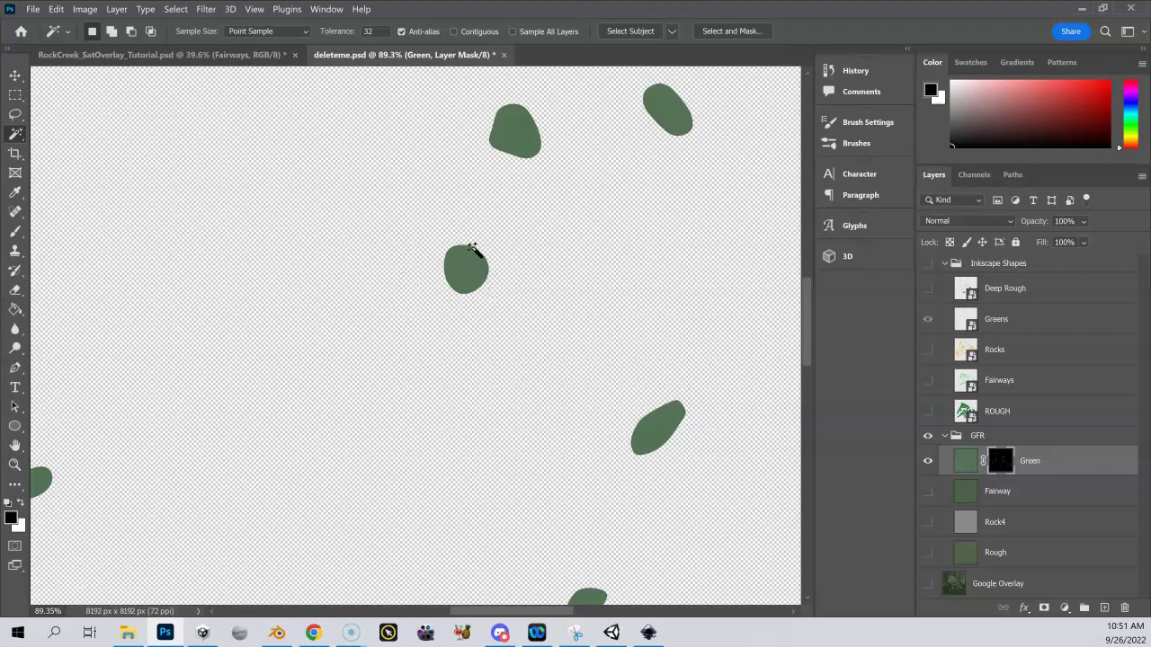
scroll(458, 259, up, 5)
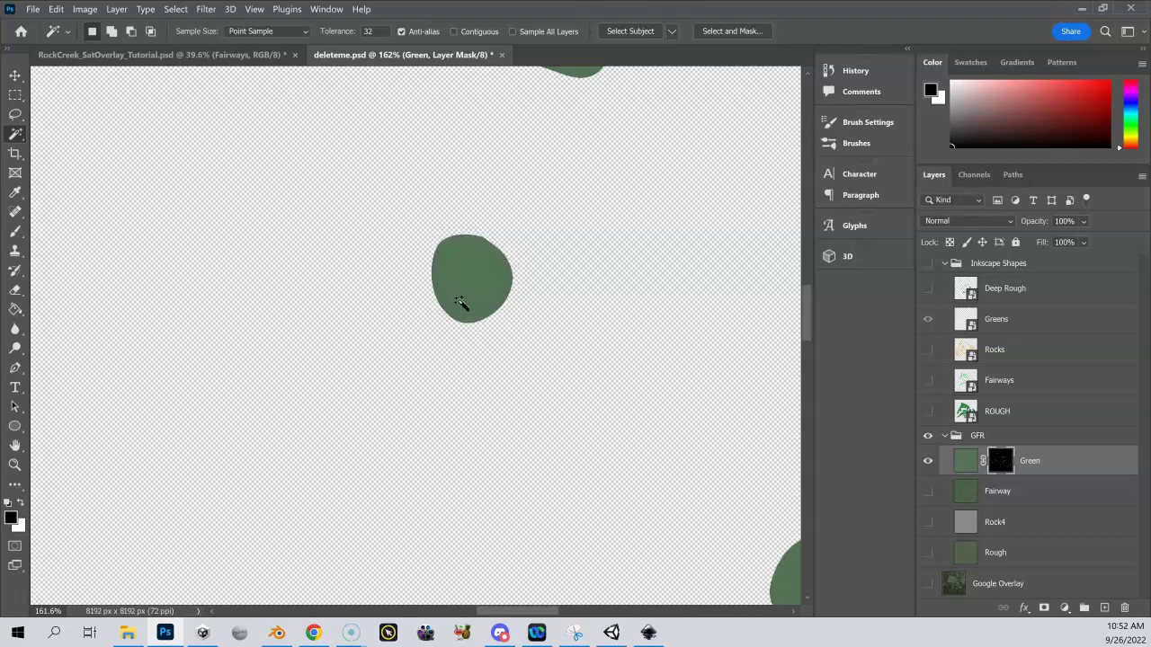
- Delete the Green layer's mask
right_click(1003, 465)
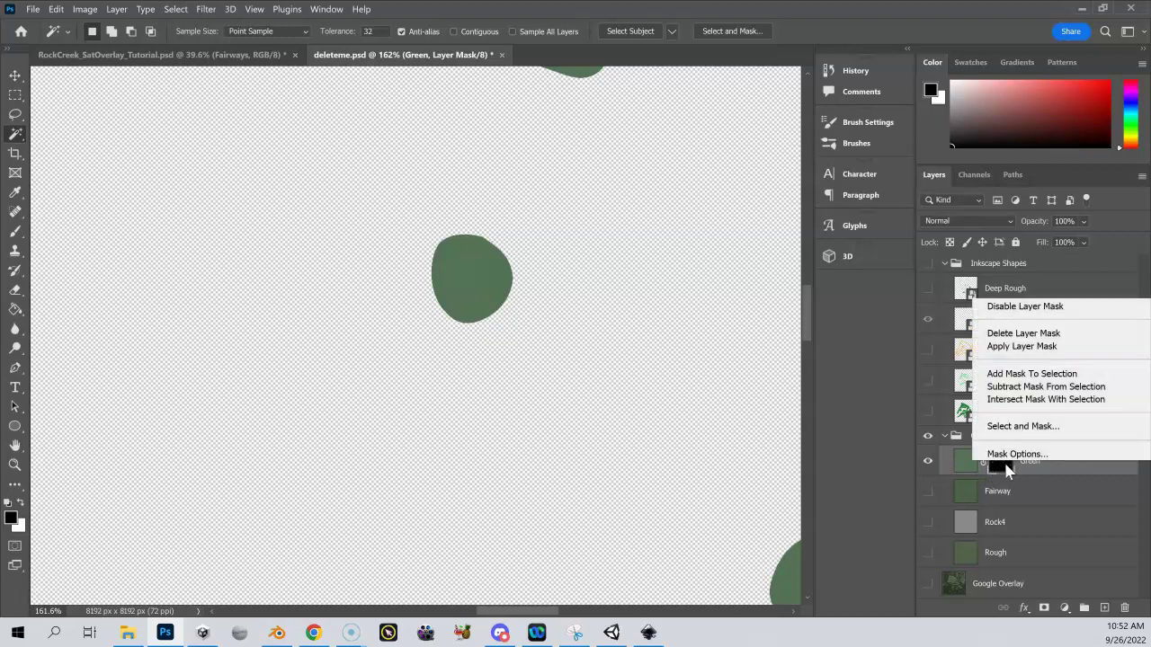
click(1022, 334)
alt+scroll(416, 272, down, 1)
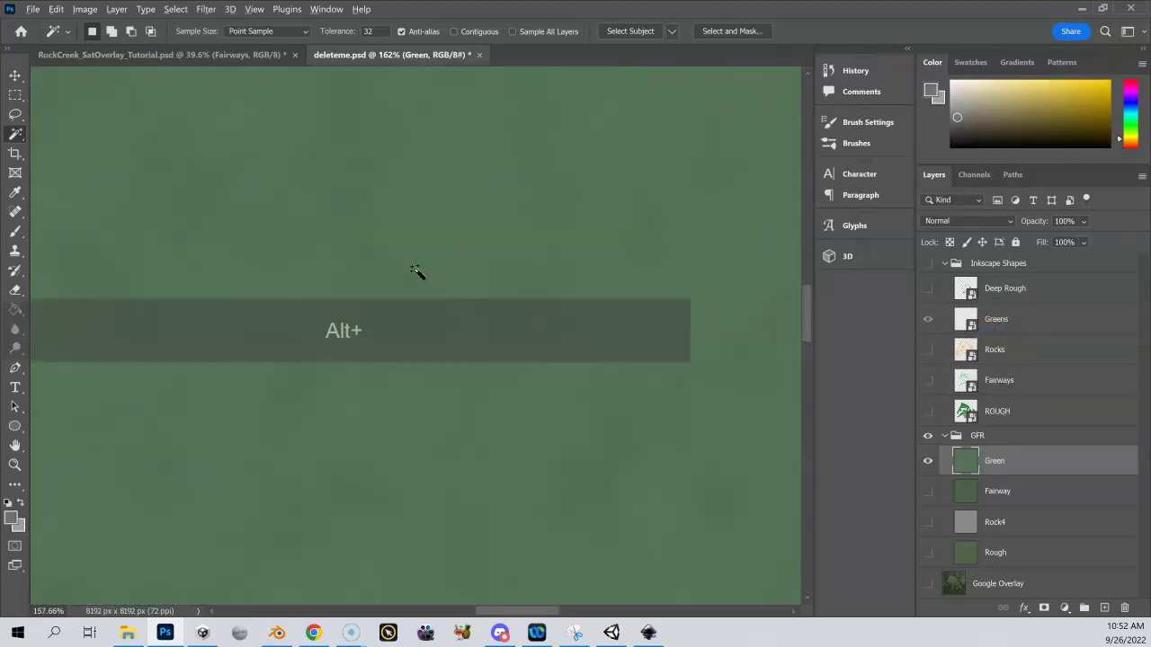
scroll(416, 271, down, 3)
scroll(416, 272, down, 2)
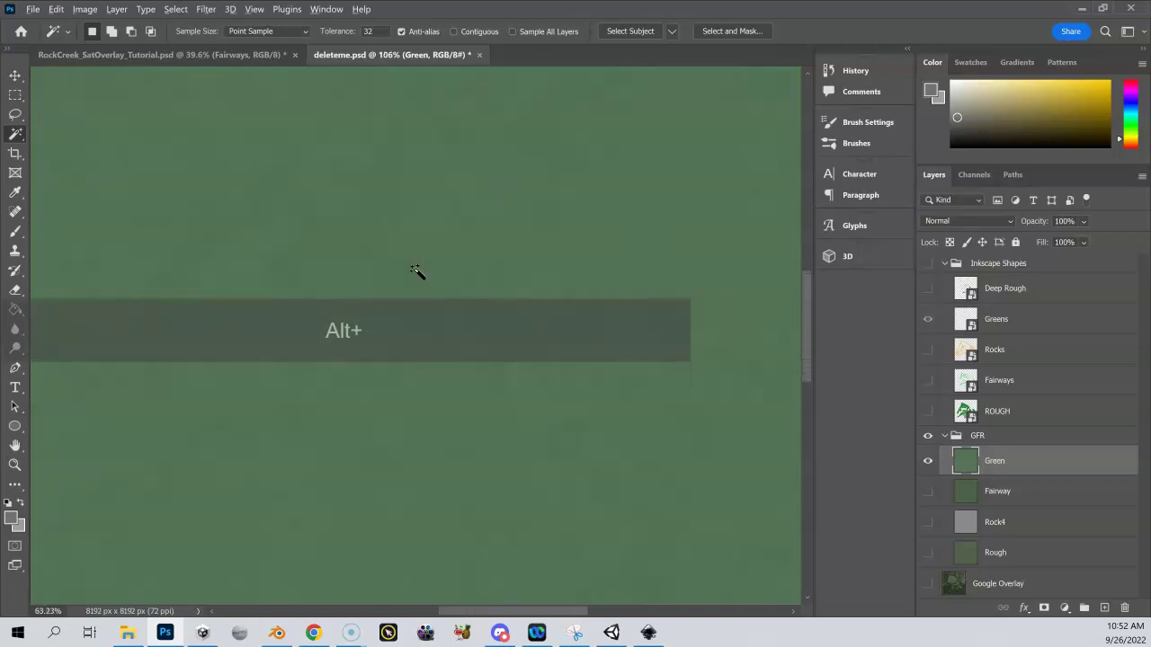
scroll(416, 272, down, 3)
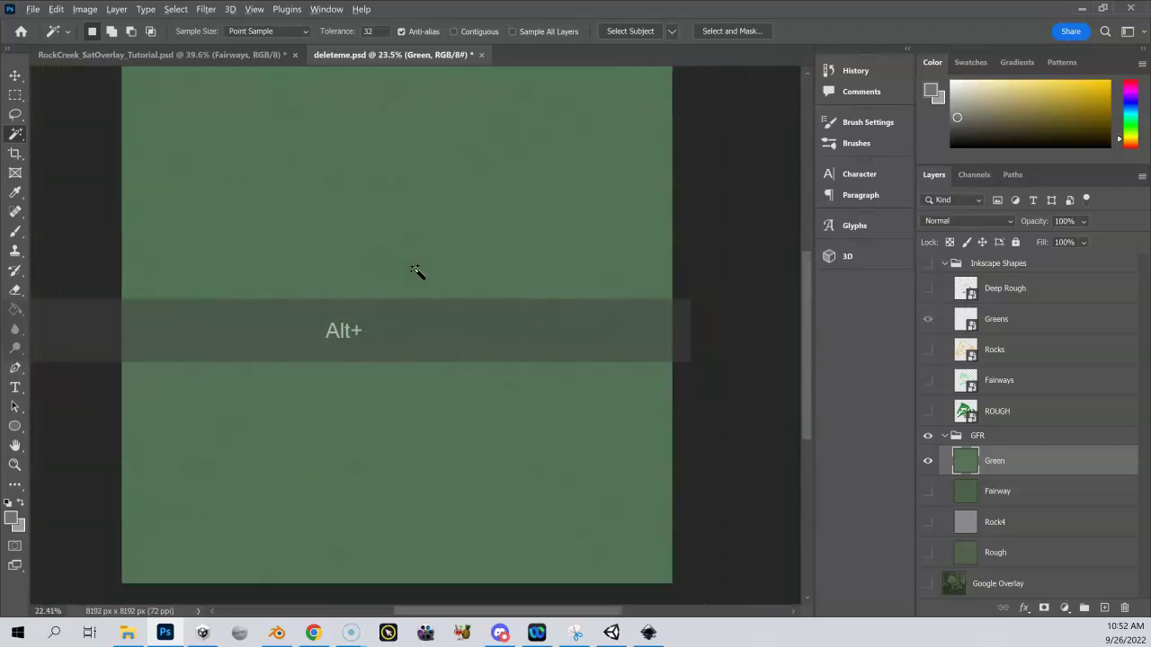
key(alt+space)
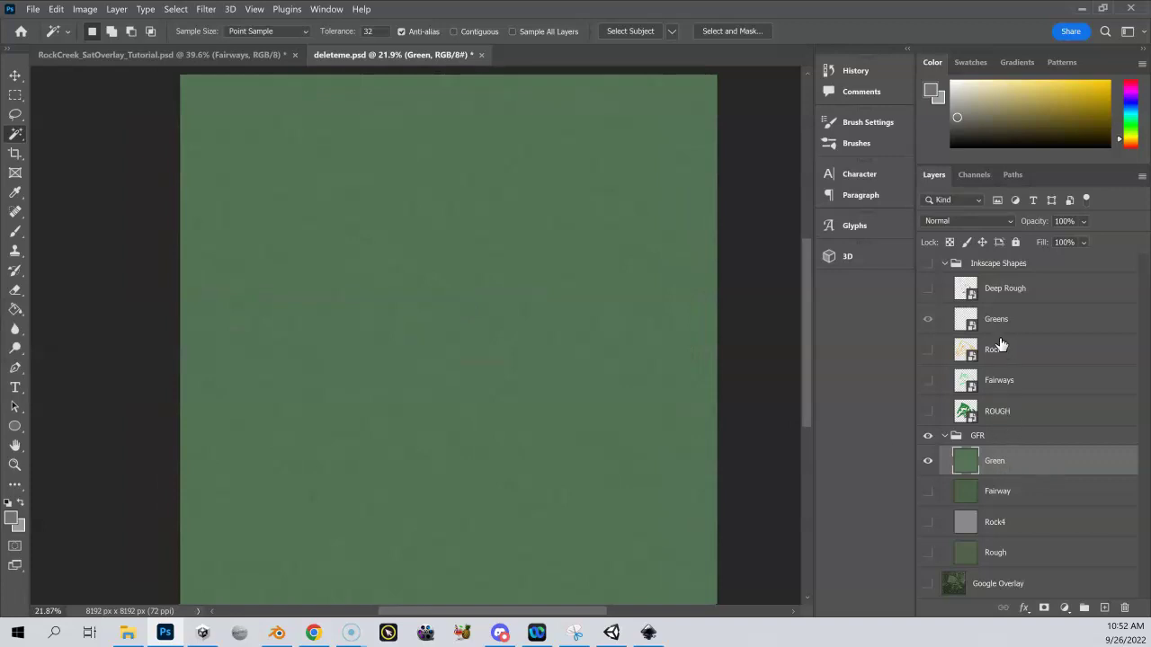
- Reselect all Greens shapes by colour, hide Inkscape Shapes, and reactivate the Green layer
click(927, 264)
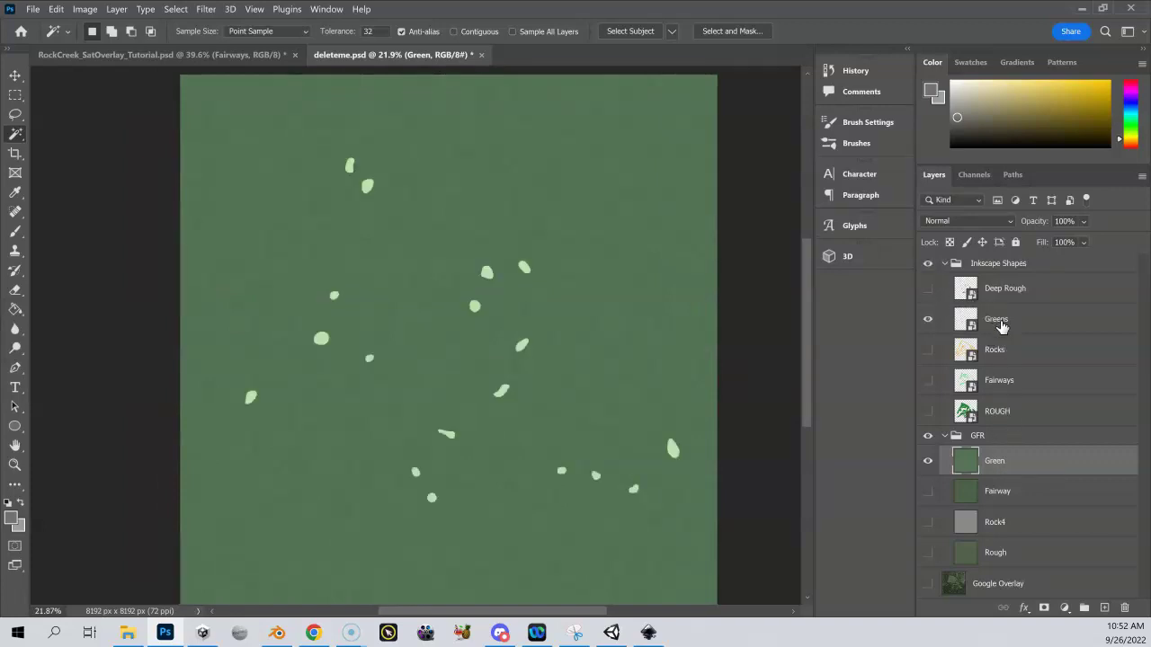
click(999, 322)
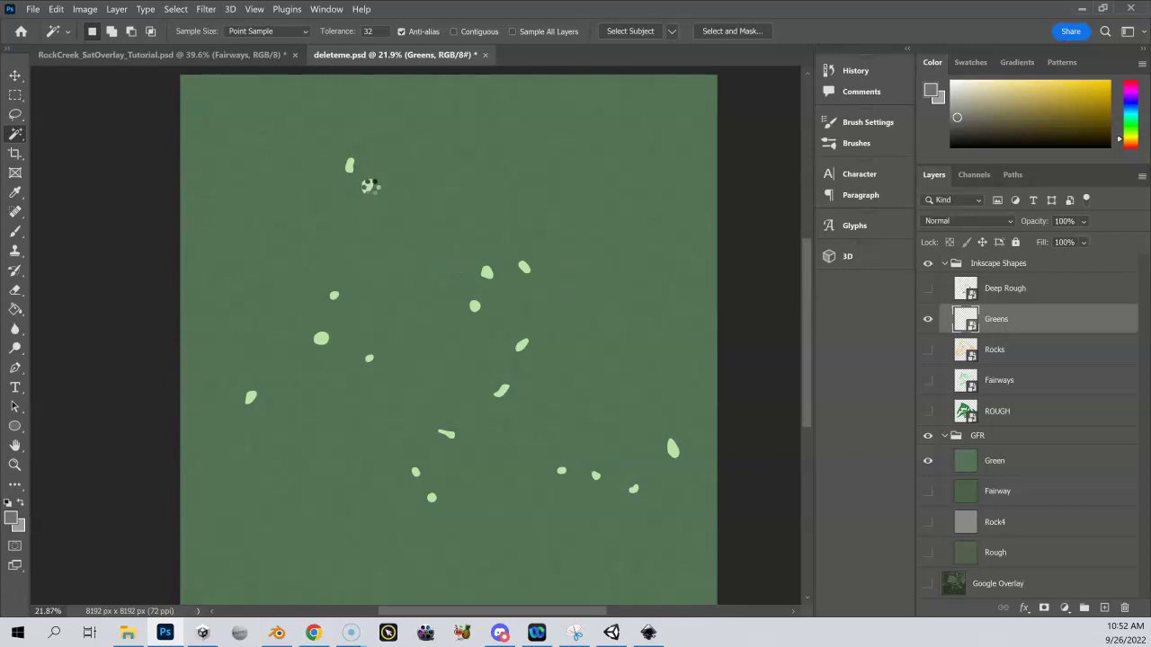
click(454, 290)
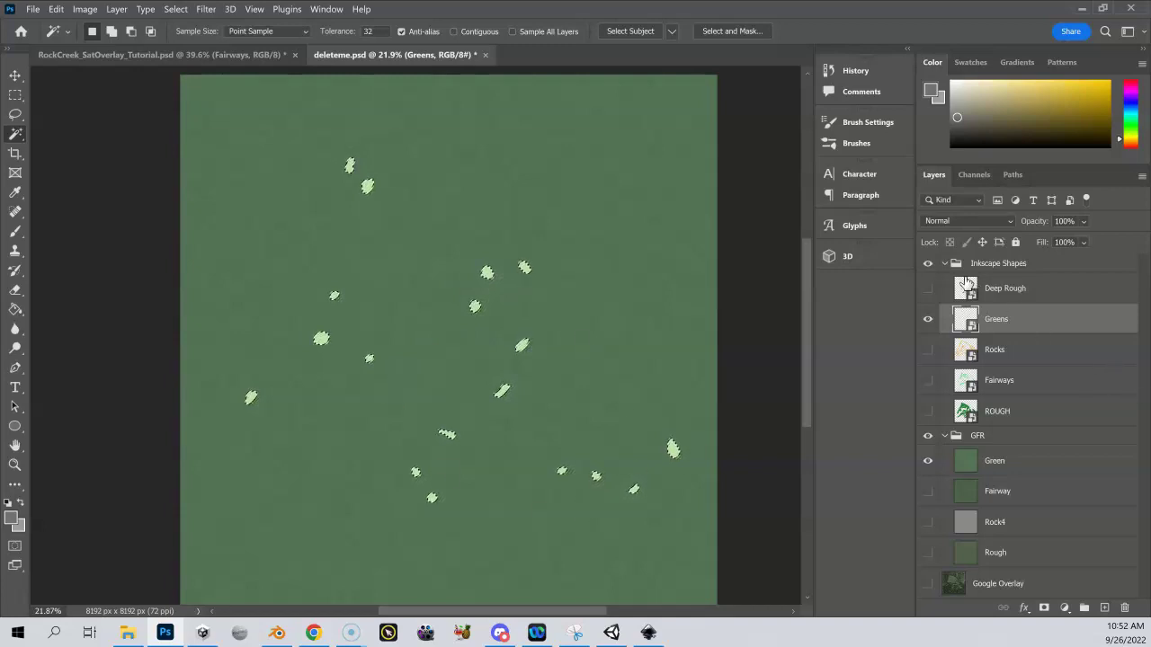
click(928, 264)
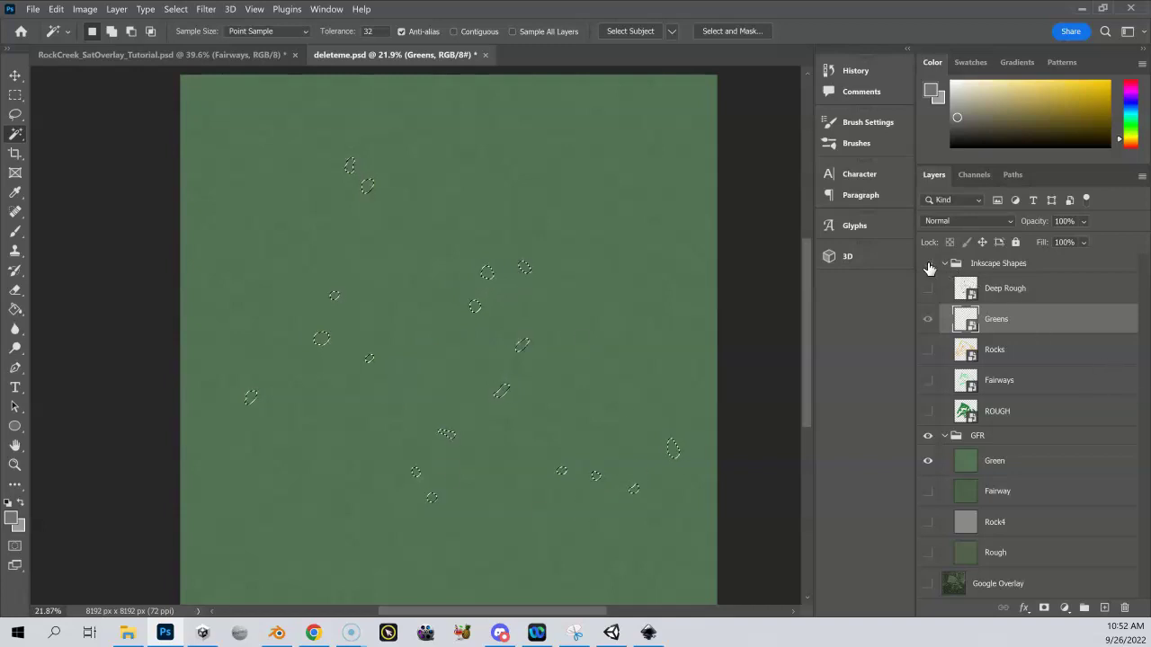
click(1003, 466)
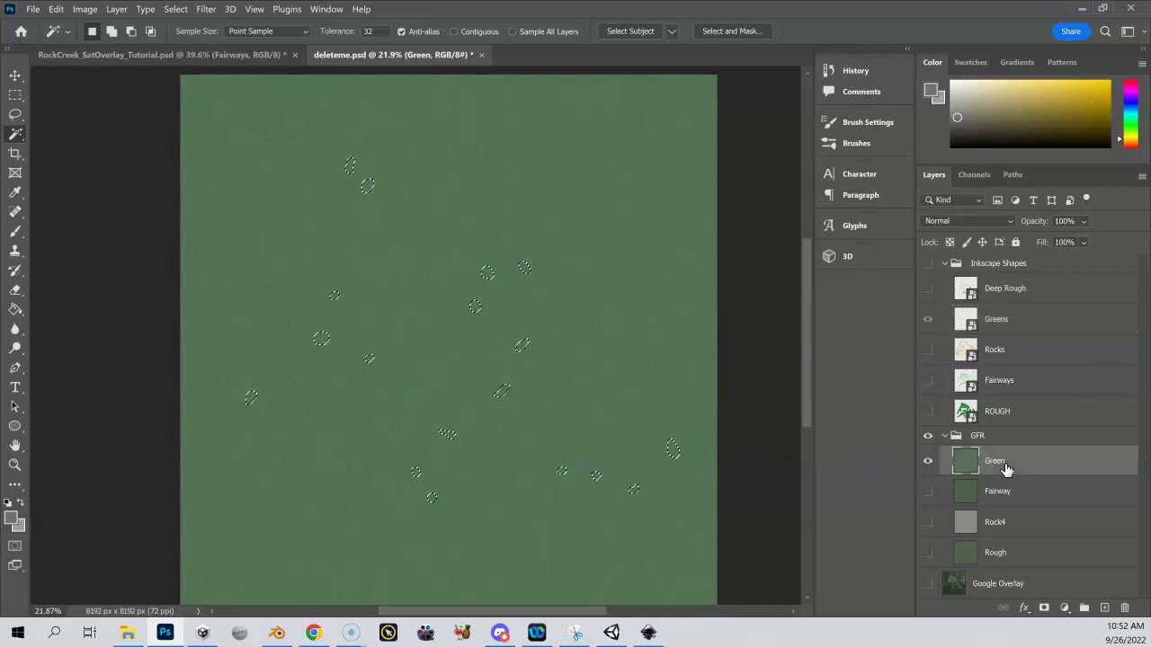
- Expand the greens selection by 4 pixels with Select > Modify > Expand
click(170, 10)
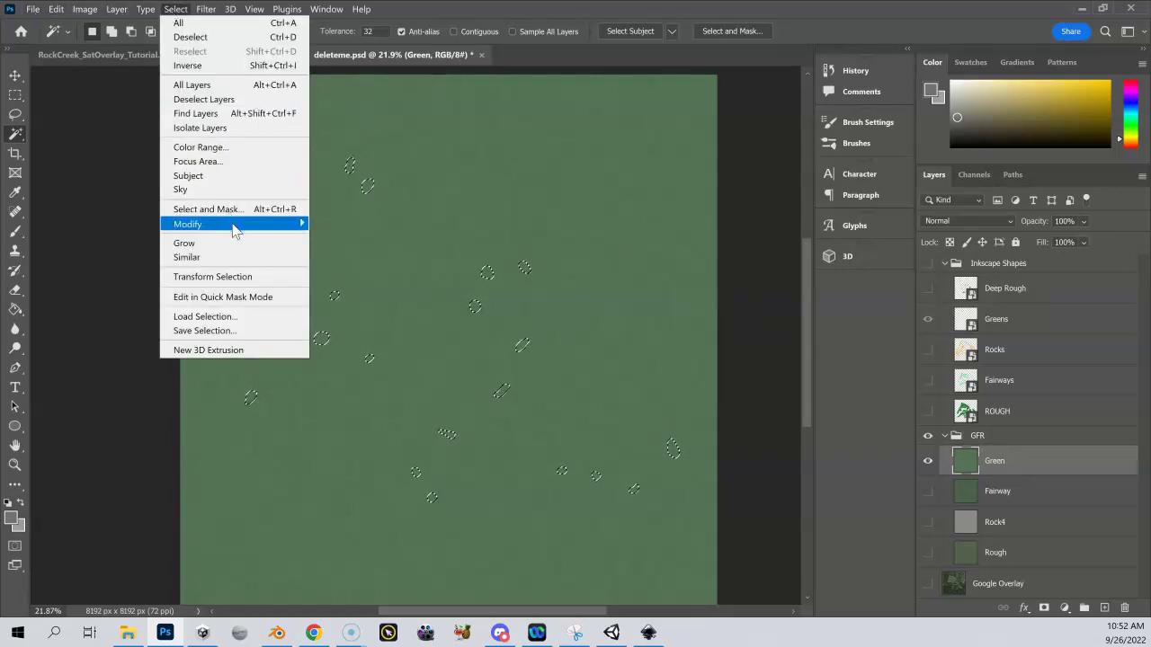
mouse_move(234, 229)
click(340, 252)
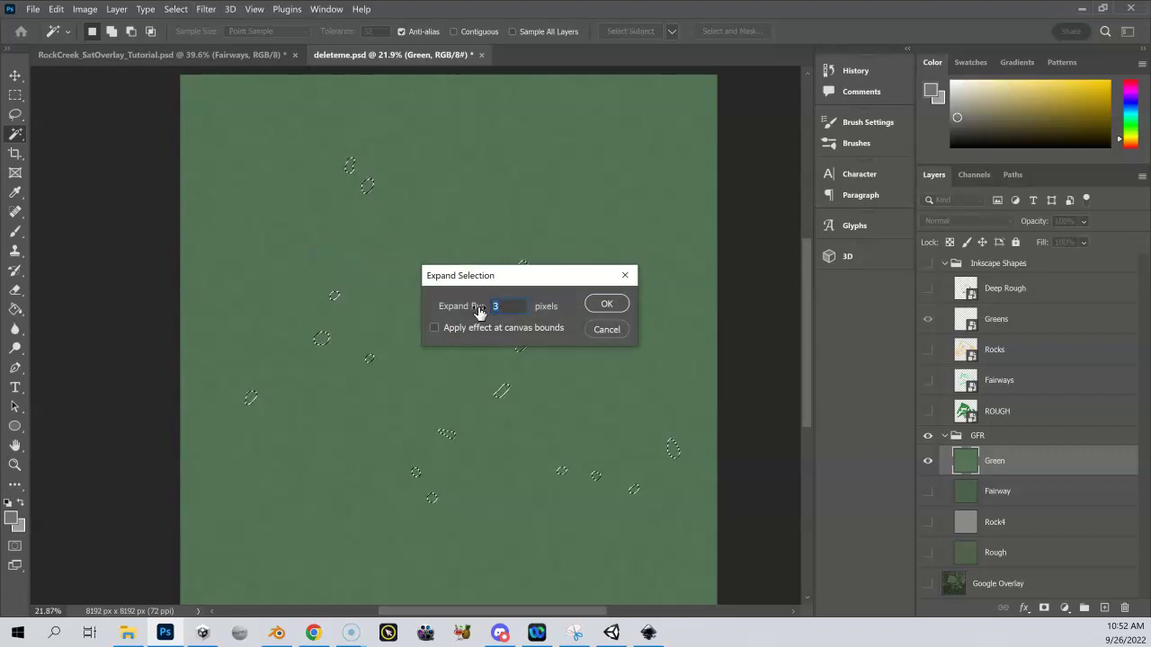
text(4)
key(alt)
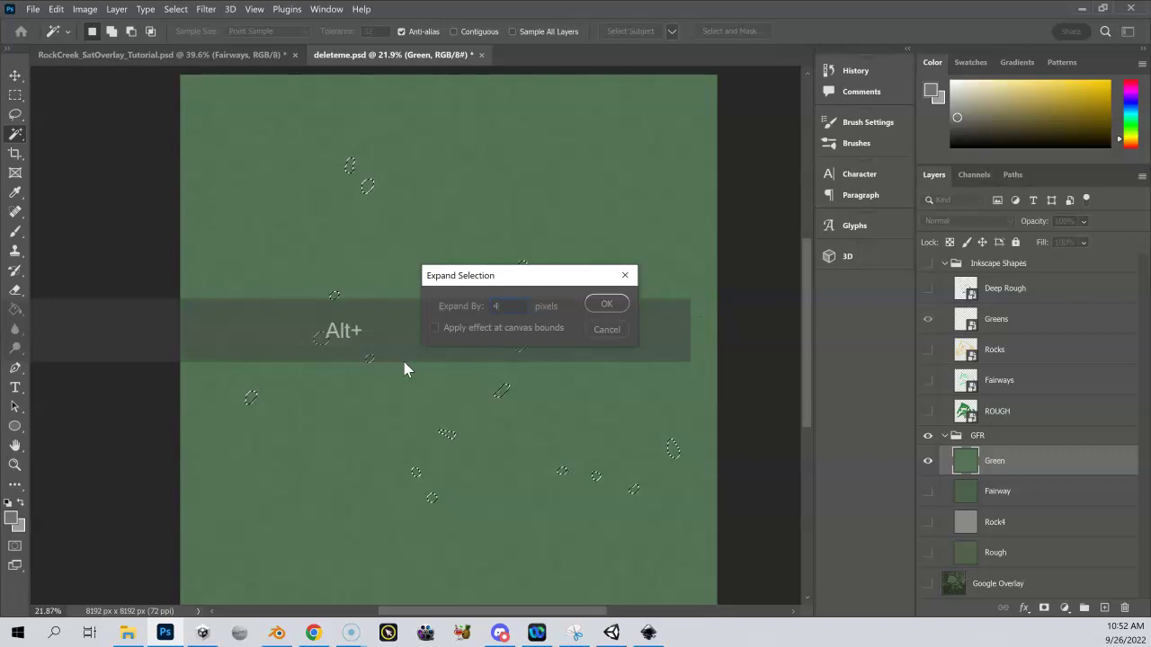
click(610, 308)
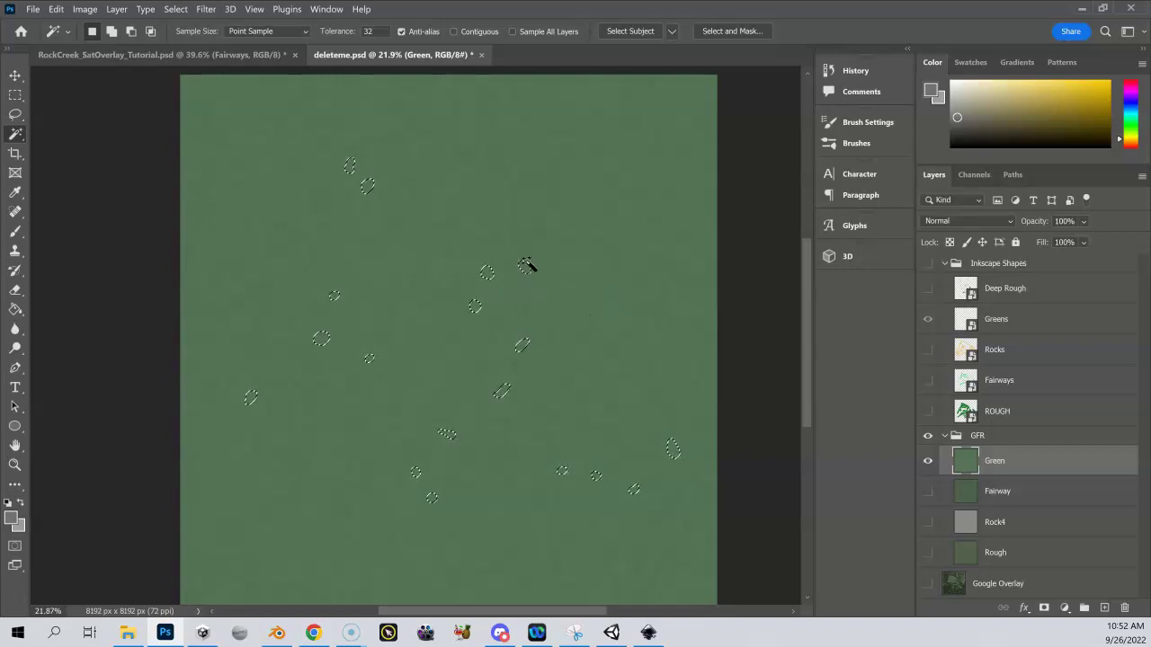
scroll(525, 270, up, 3)
scroll(523, 274, up, 3)
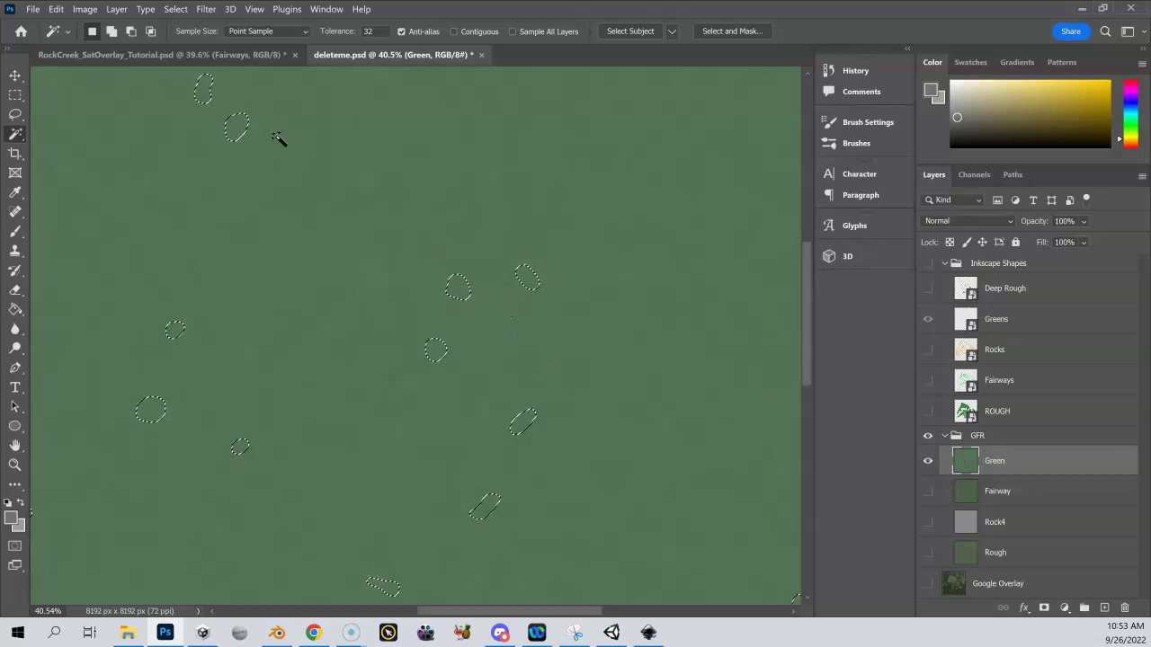
- Apply a 4-pixel Feather Radius to the greens selection via Select > Modify > Feather
click(184, 9)
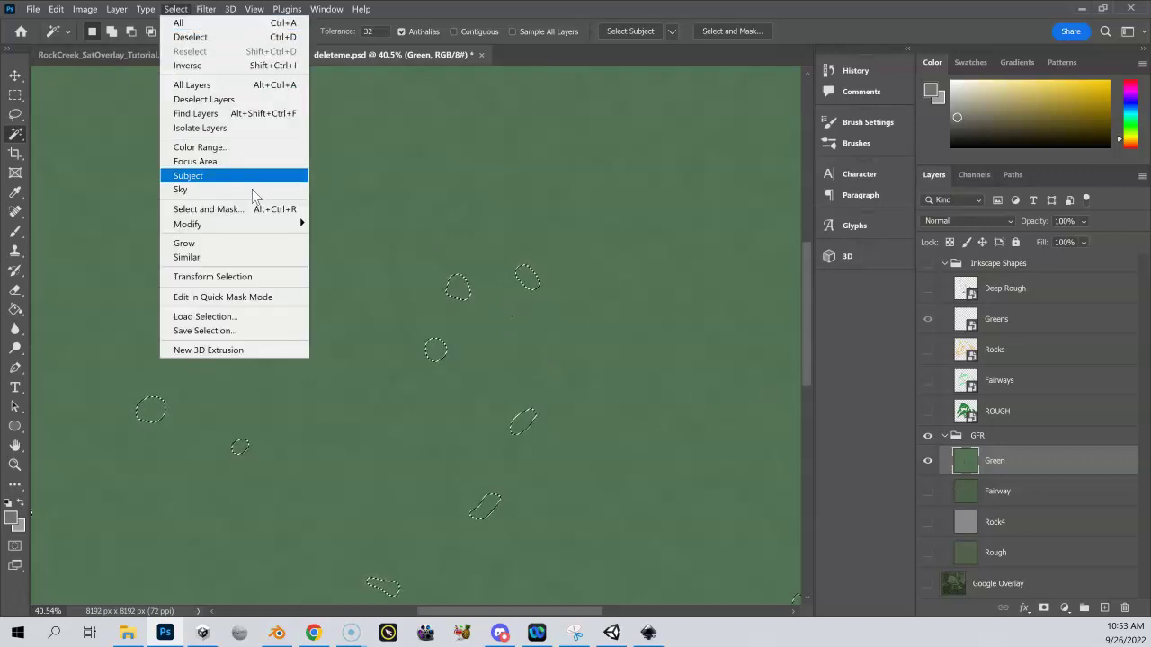
mouse_move(265, 225)
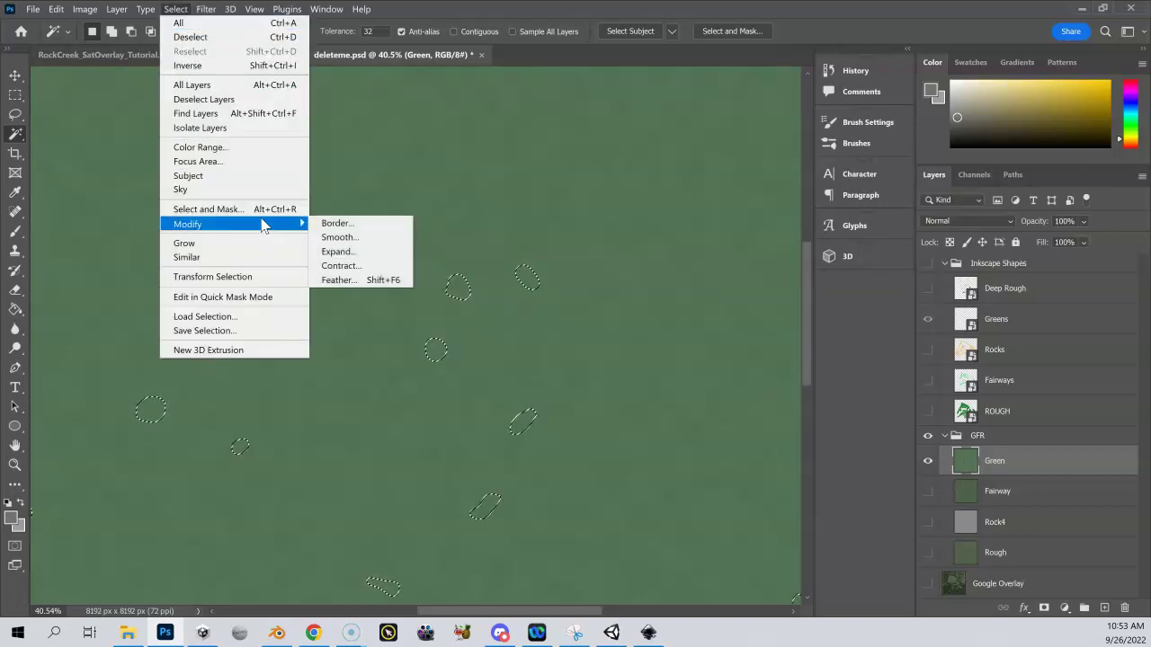
click(367, 281)
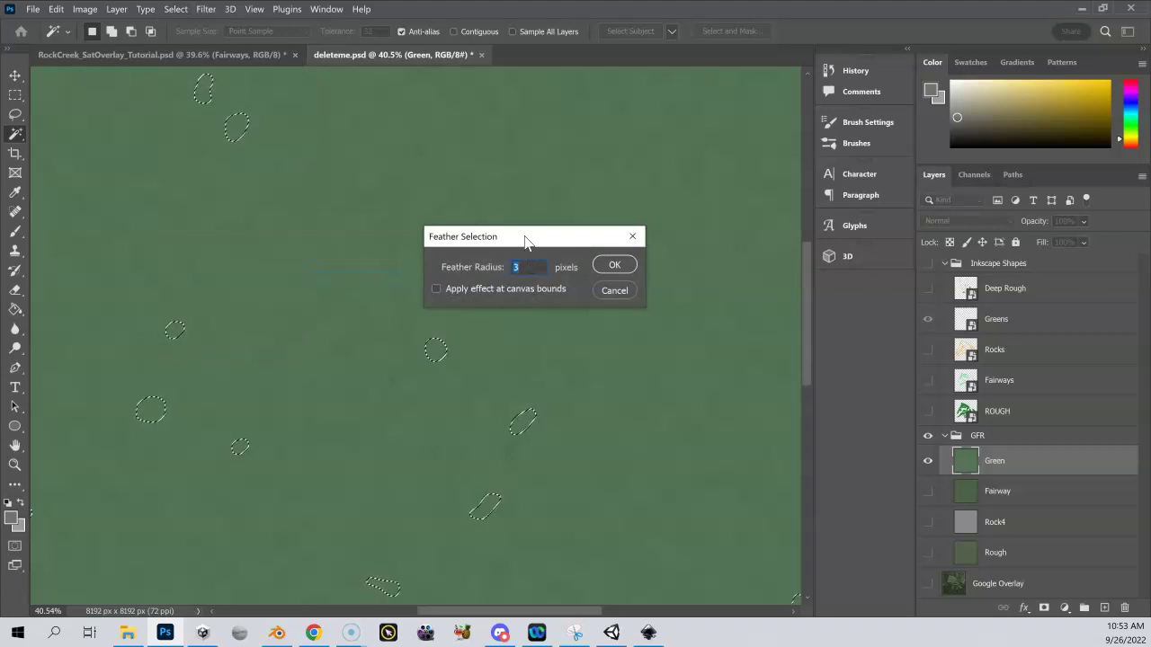
drag(526, 242, 650, 252)
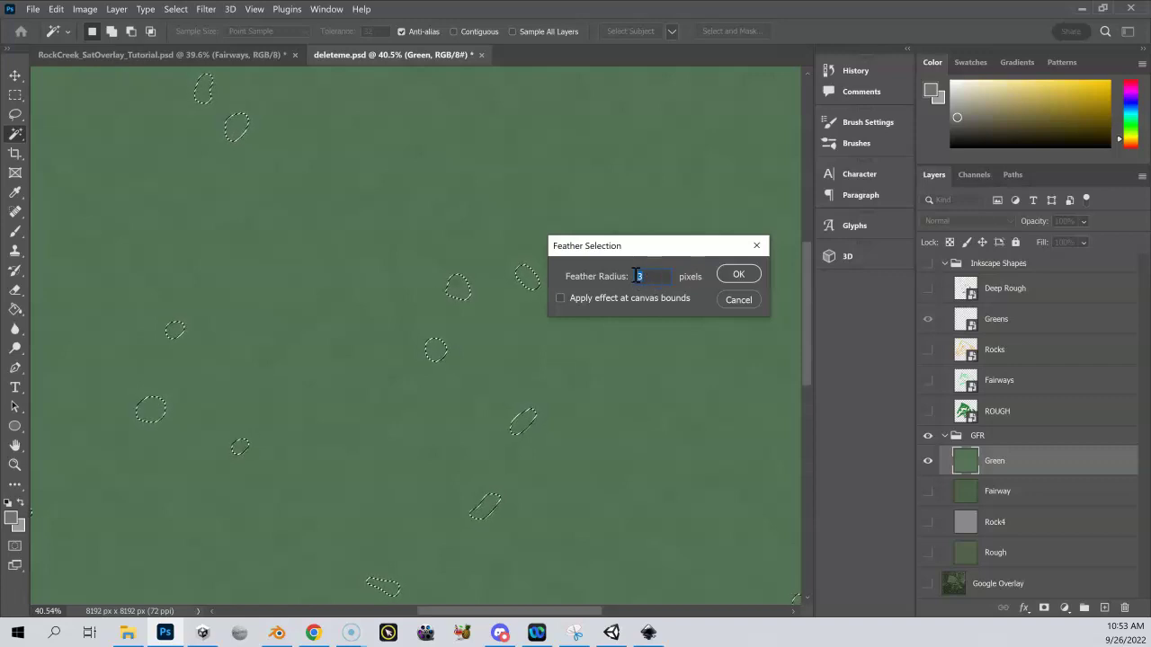
text(4)
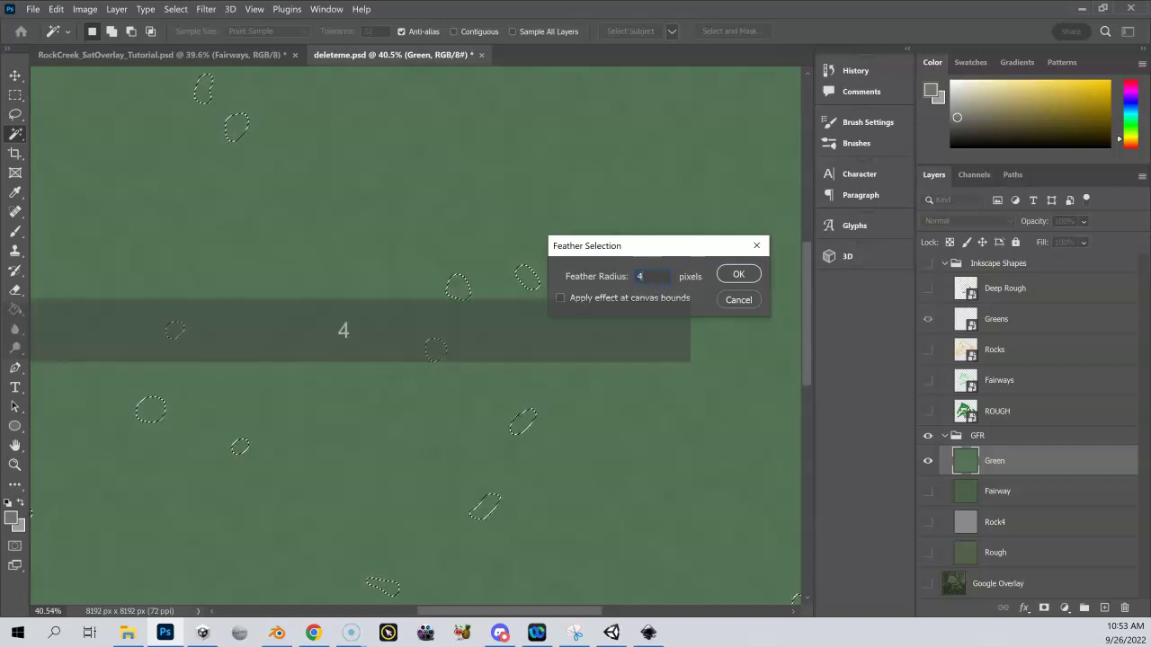
click(740, 281)
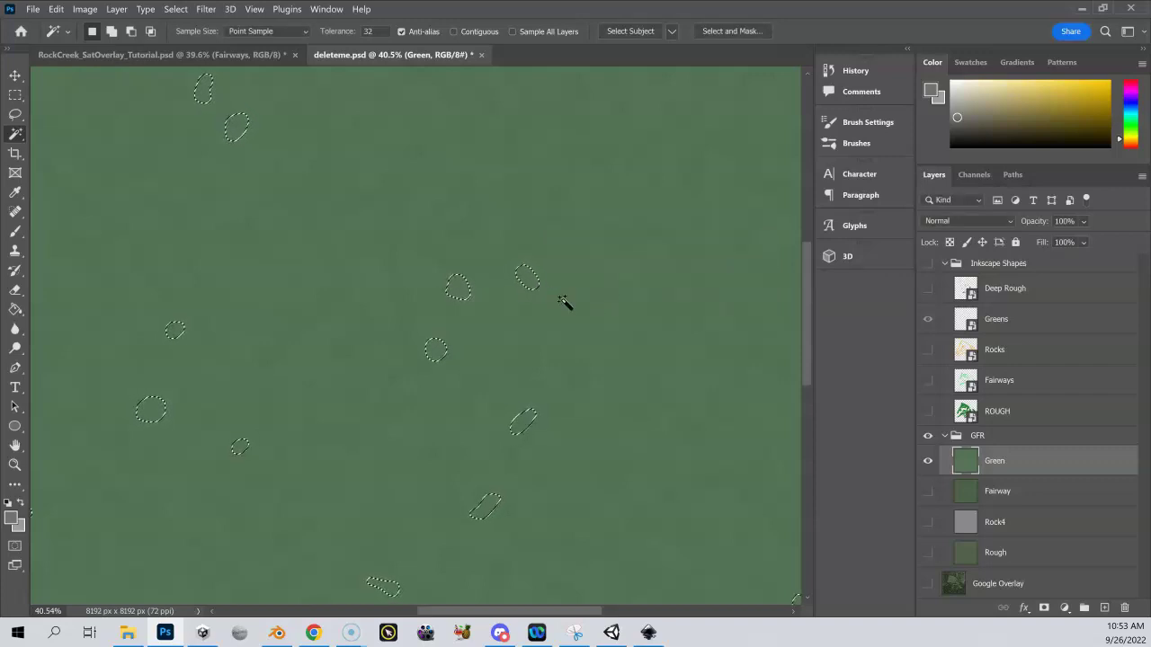
click(173, 9)
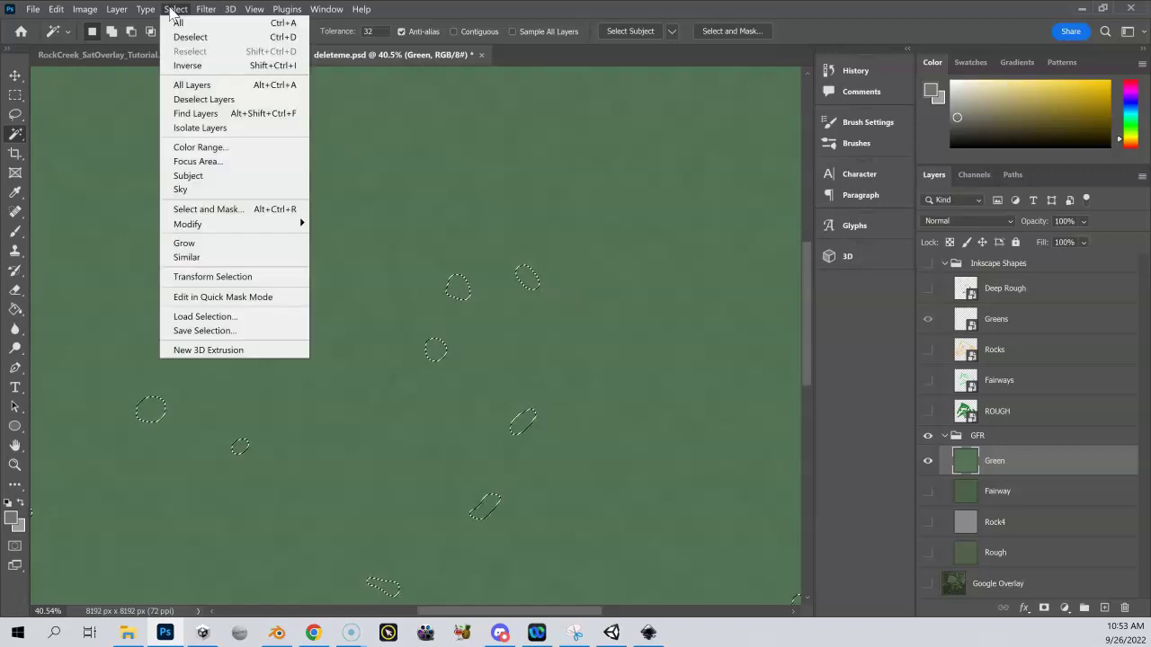
mouse_move(117, 9)
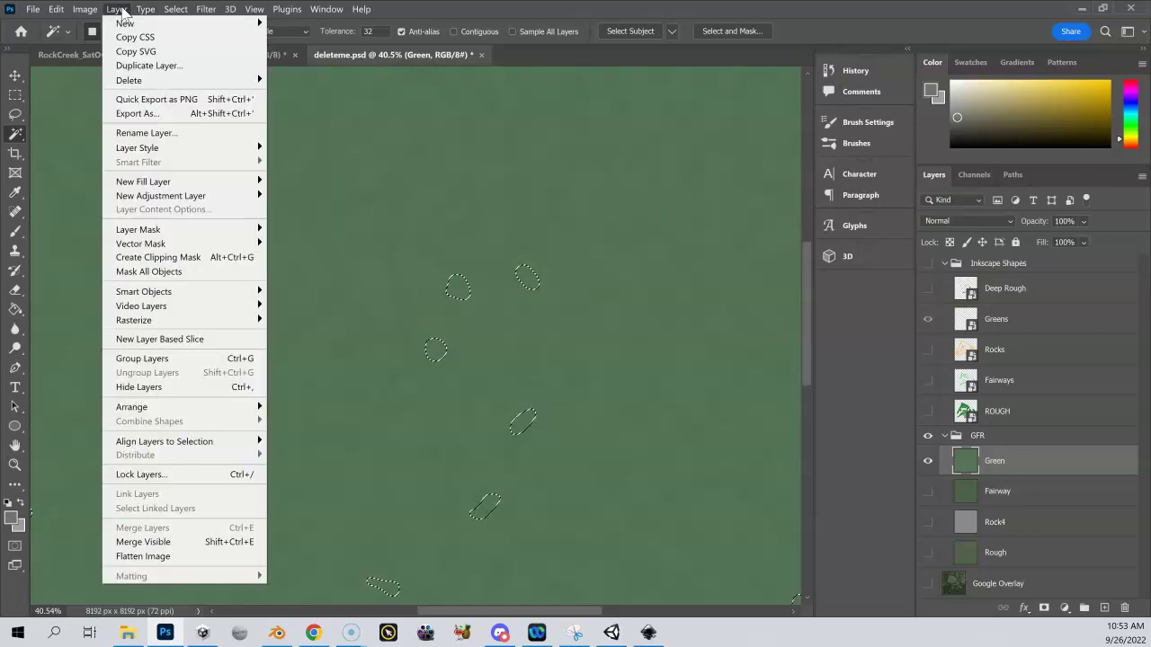
mouse_move(178, 232)
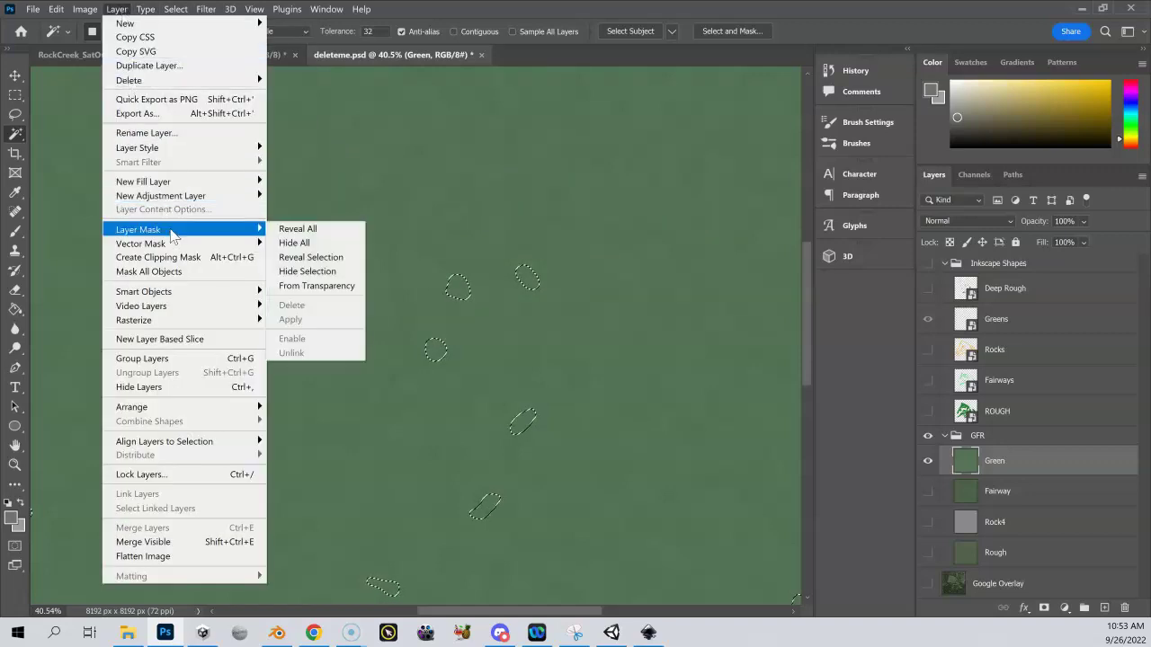
click(306, 258)
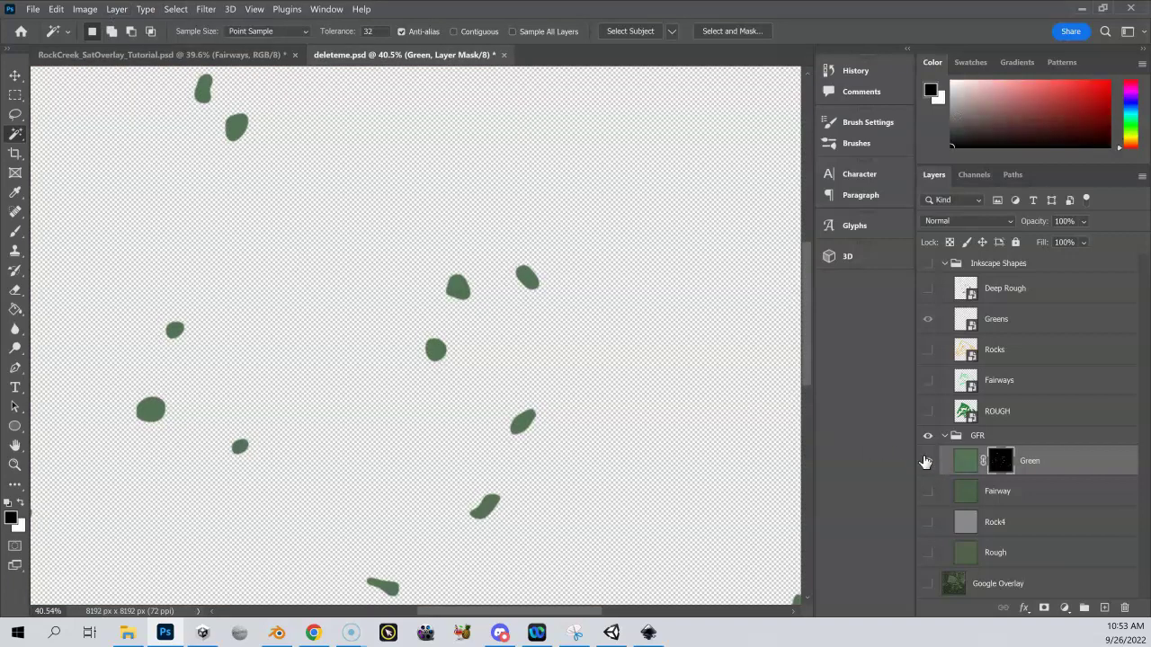
scroll(450, 279, up, 5)
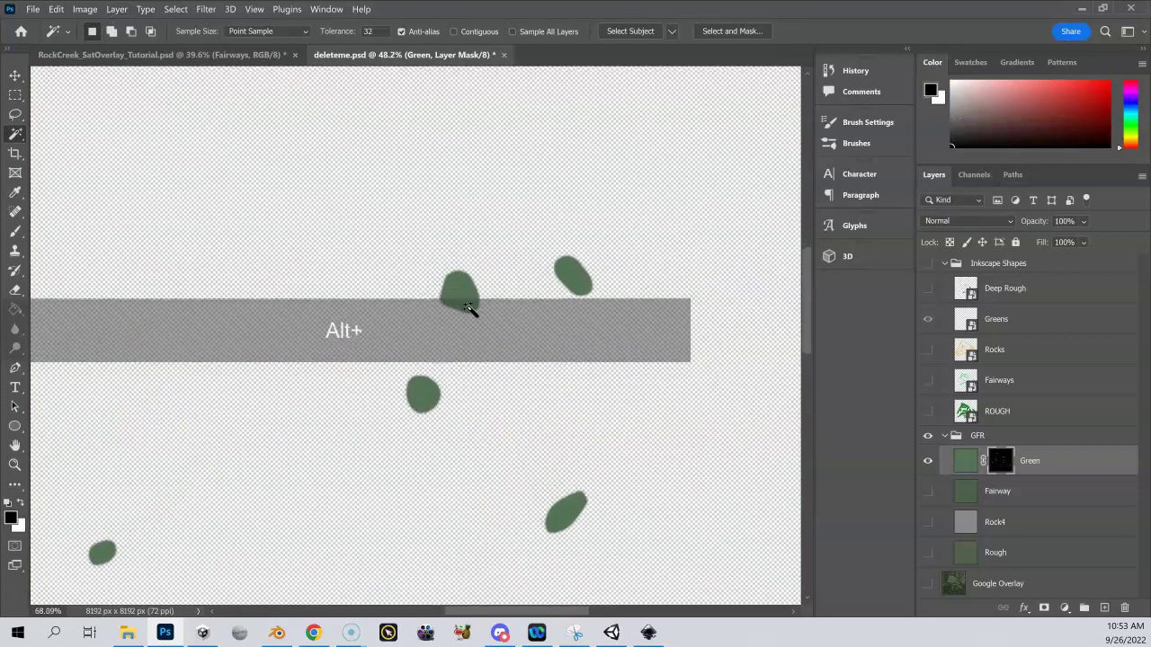
scroll(467, 308, up, 8)
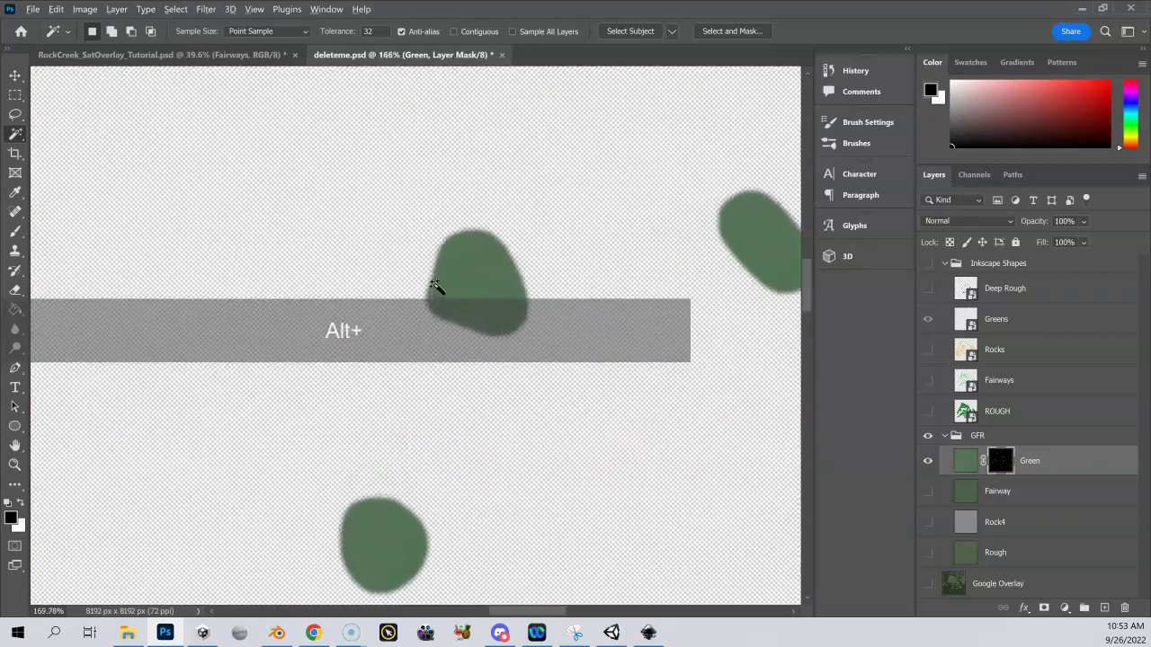
scroll(436, 287, up, 6)
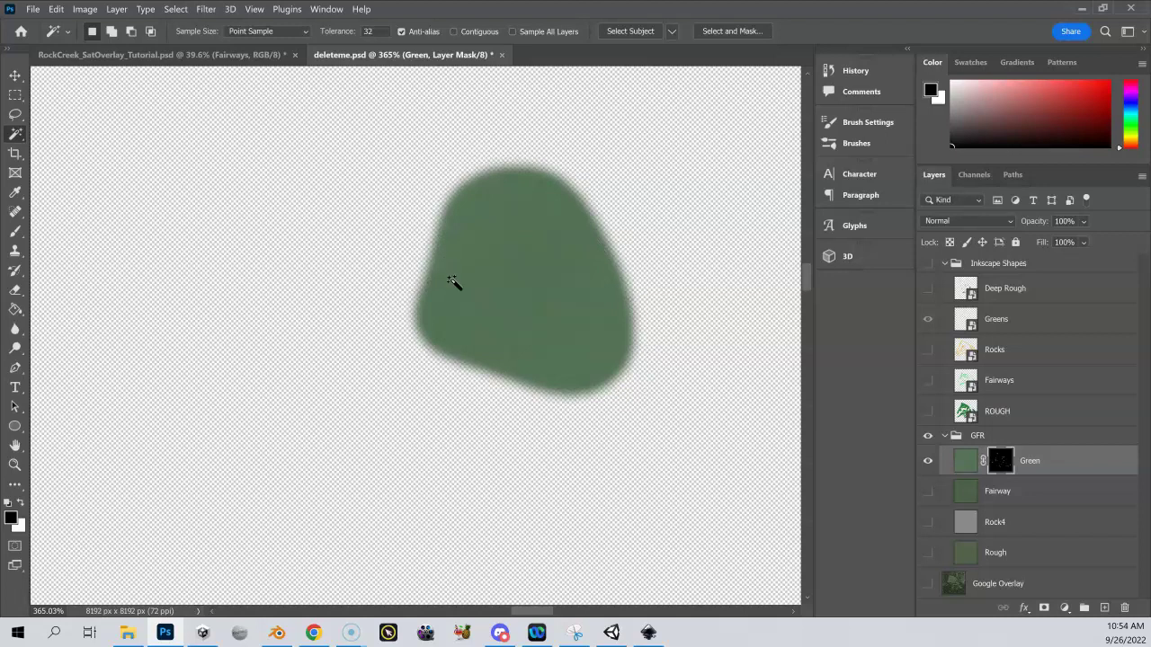
alt+scroll(341, 299, down, 4)
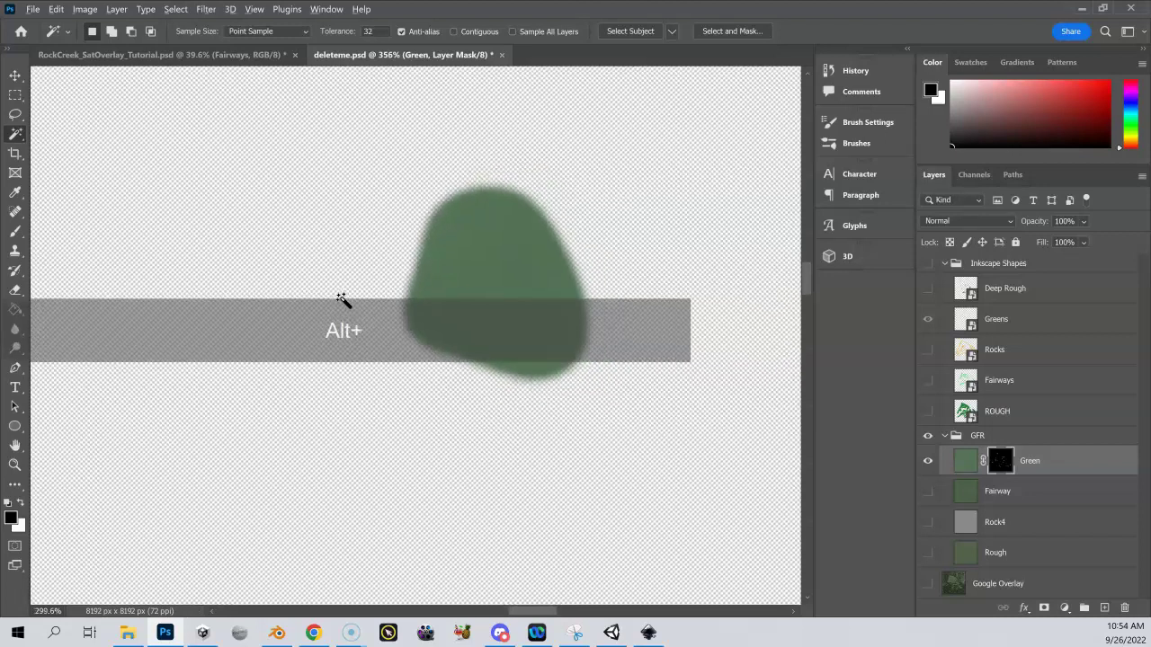
alt+scroll(342, 299, down, 1)
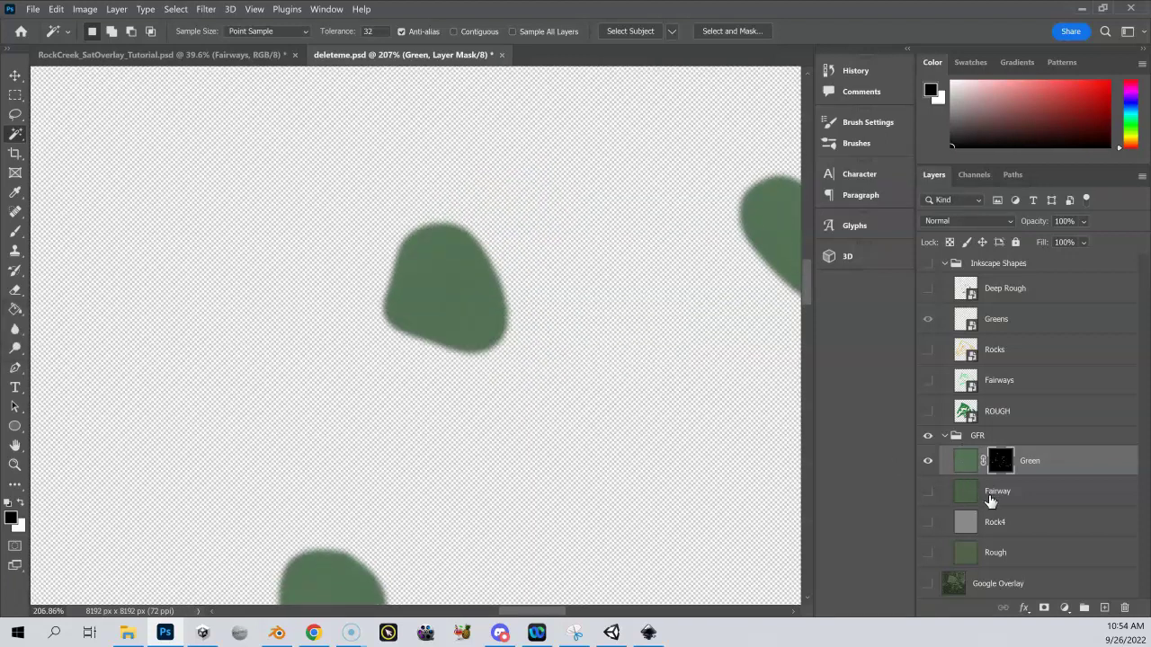
drag(296, 299, 334, 290)
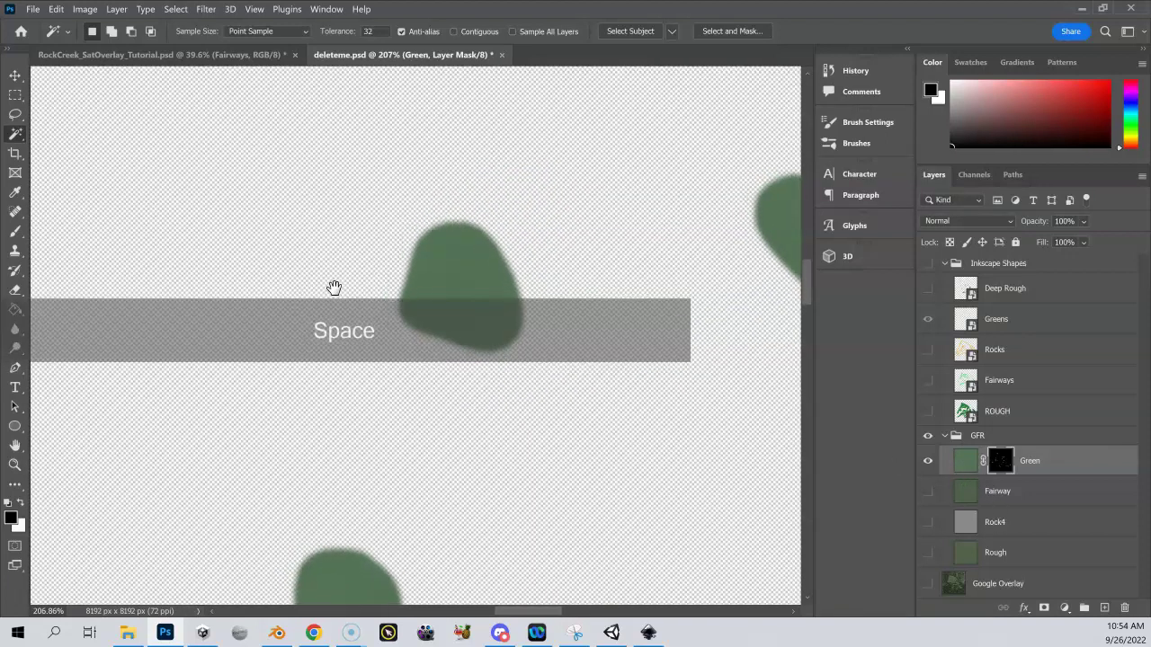
alt+scroll(333, 290, down, 2)
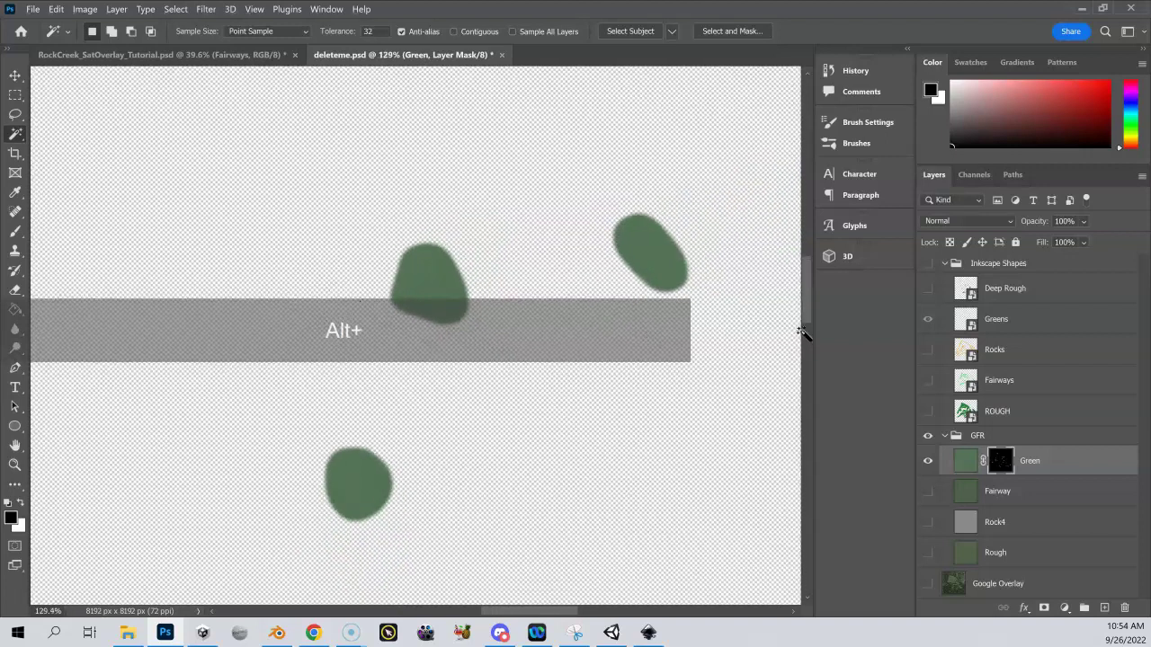
- Show Inkscape Shapes with only Fairways visible, make Fairways active, and pick the Magic Wand
click(930, 265)
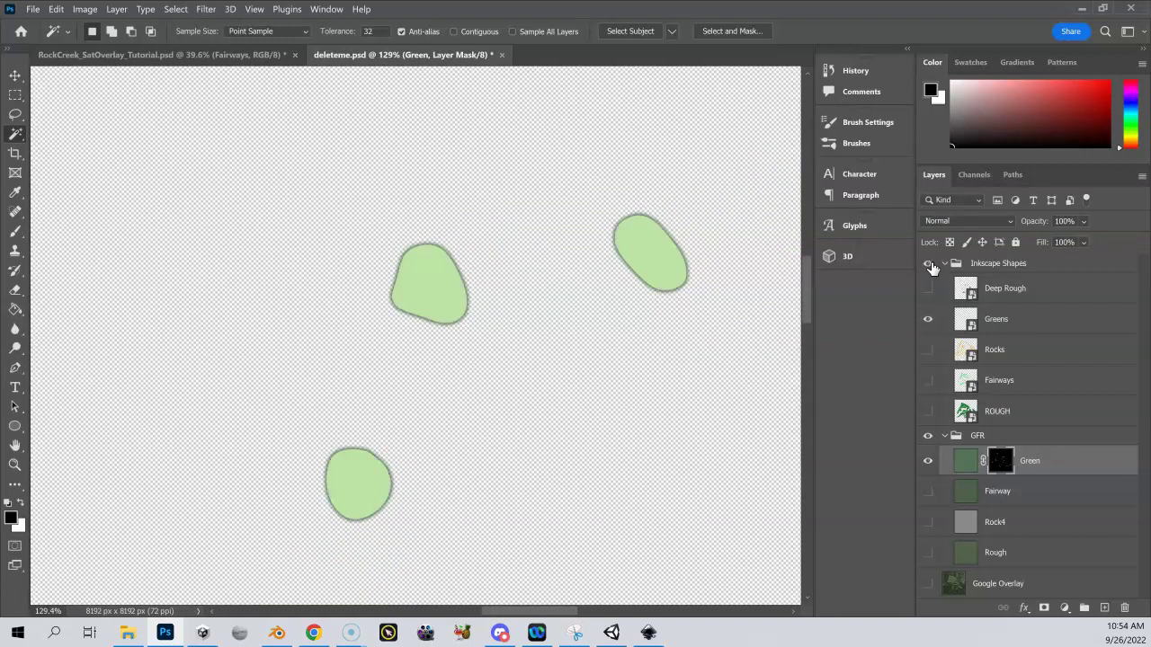
click(928, 322)
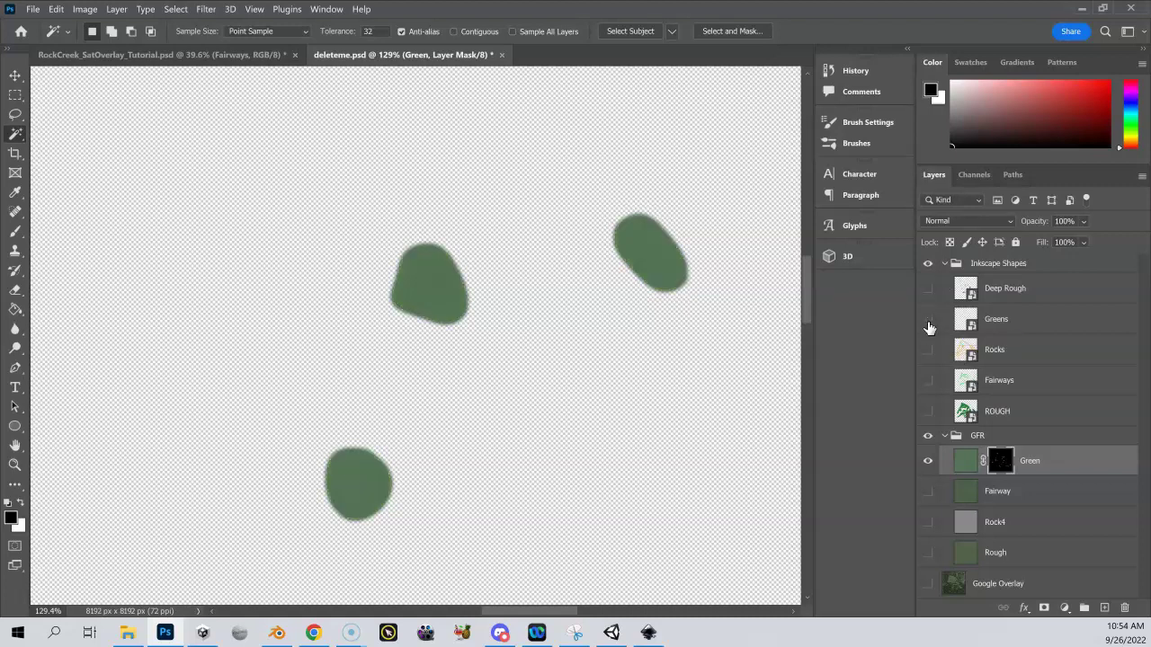
click(929, 381)
drag(284, 225, 473, 246)
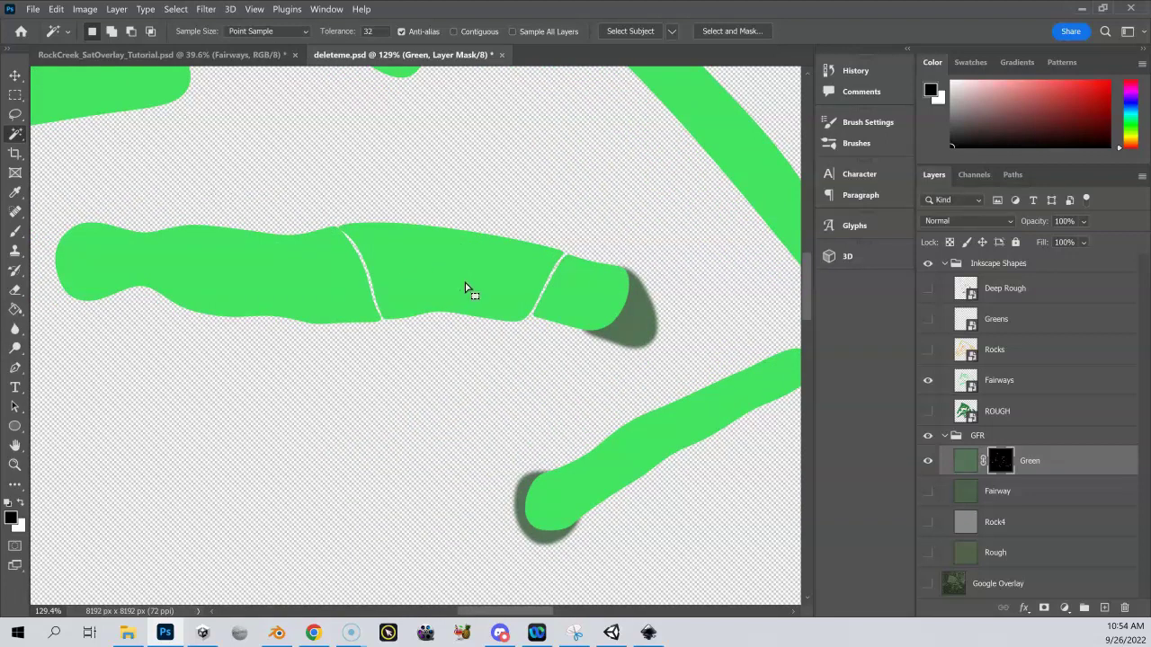
click(1027, 380)
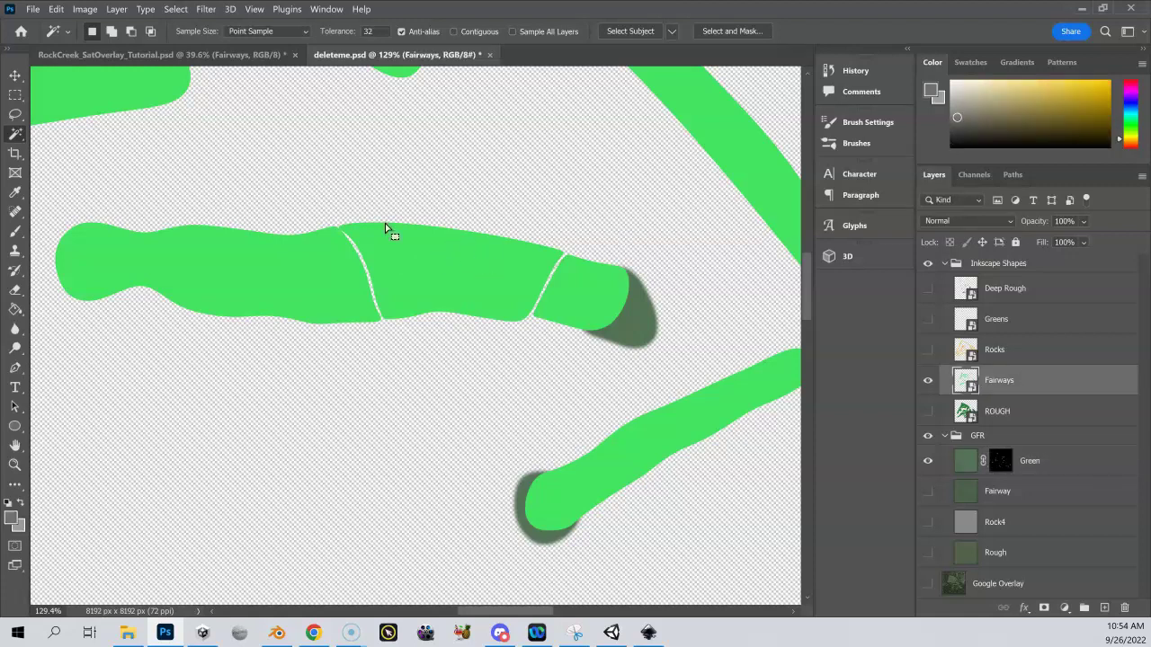
right_click(18, 135)
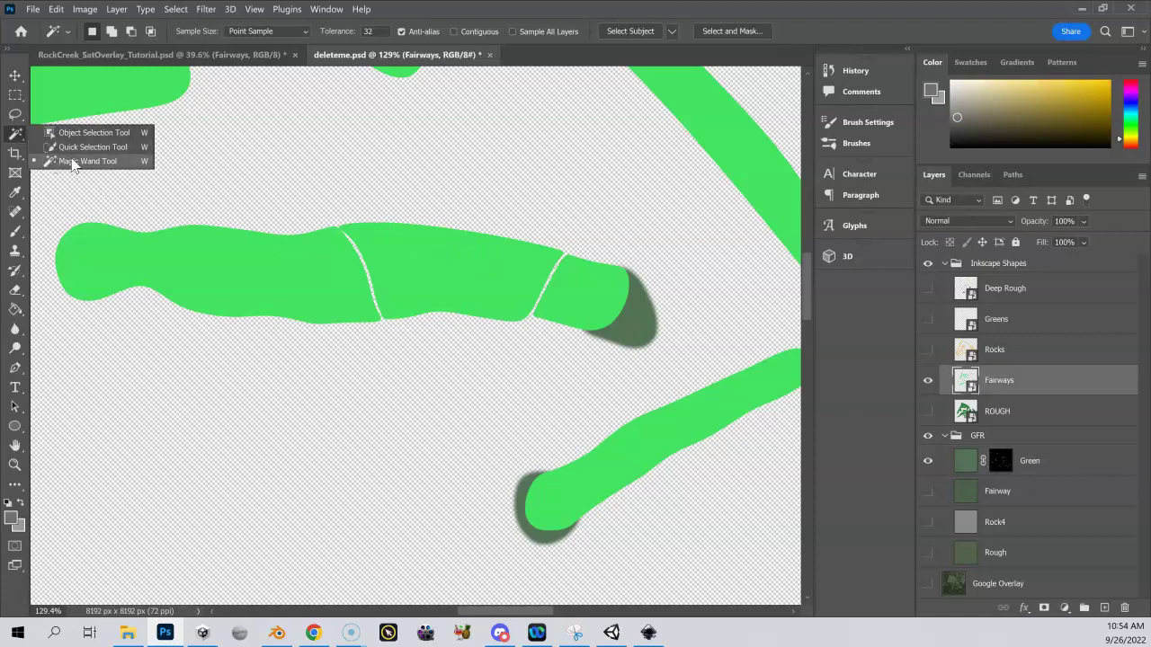
click(82, 155)
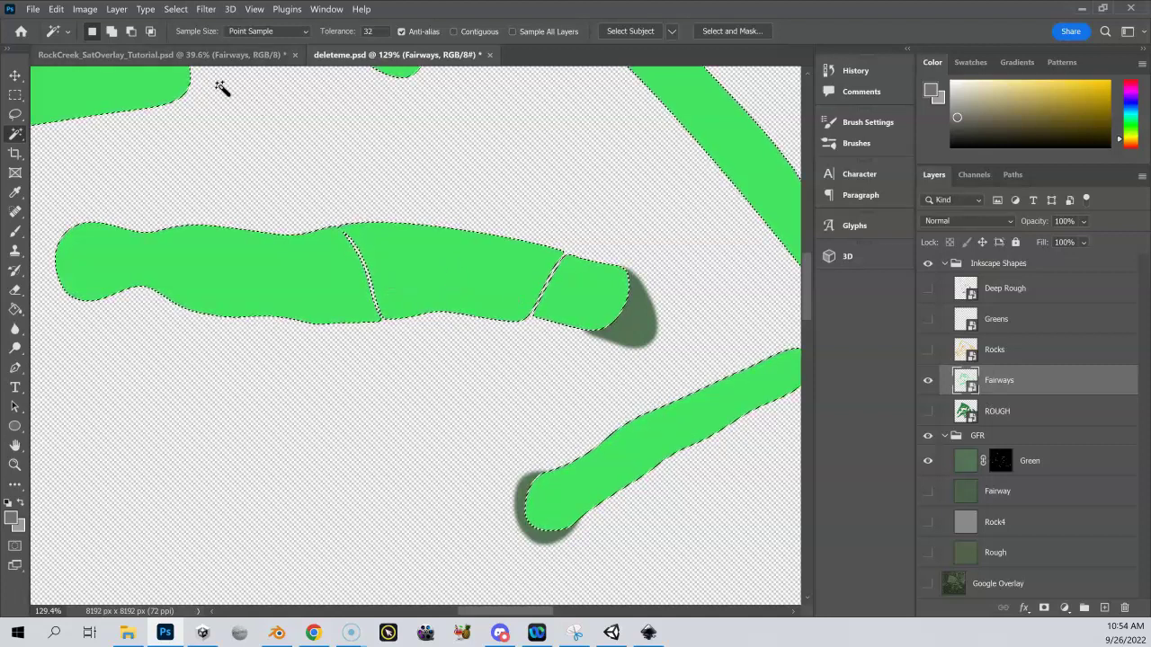
- Expand the fairway selection outward by 6 pixels using Select > Modify > Expand
click(174, 12)
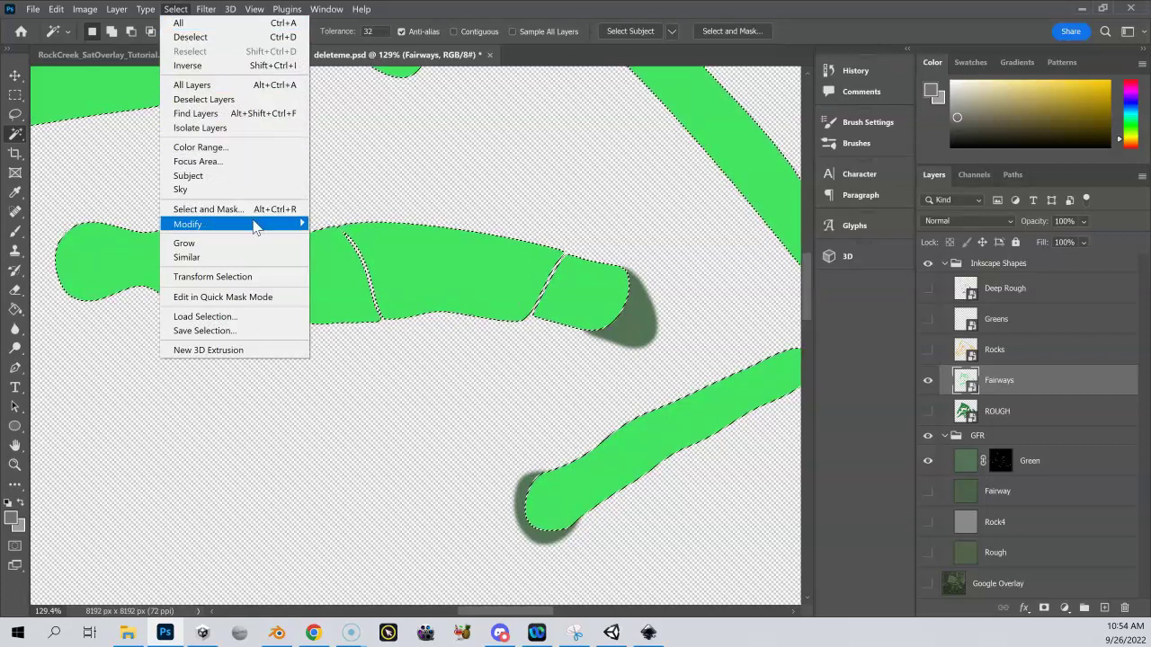
mouse_move(255, 227)
click(340, 252)
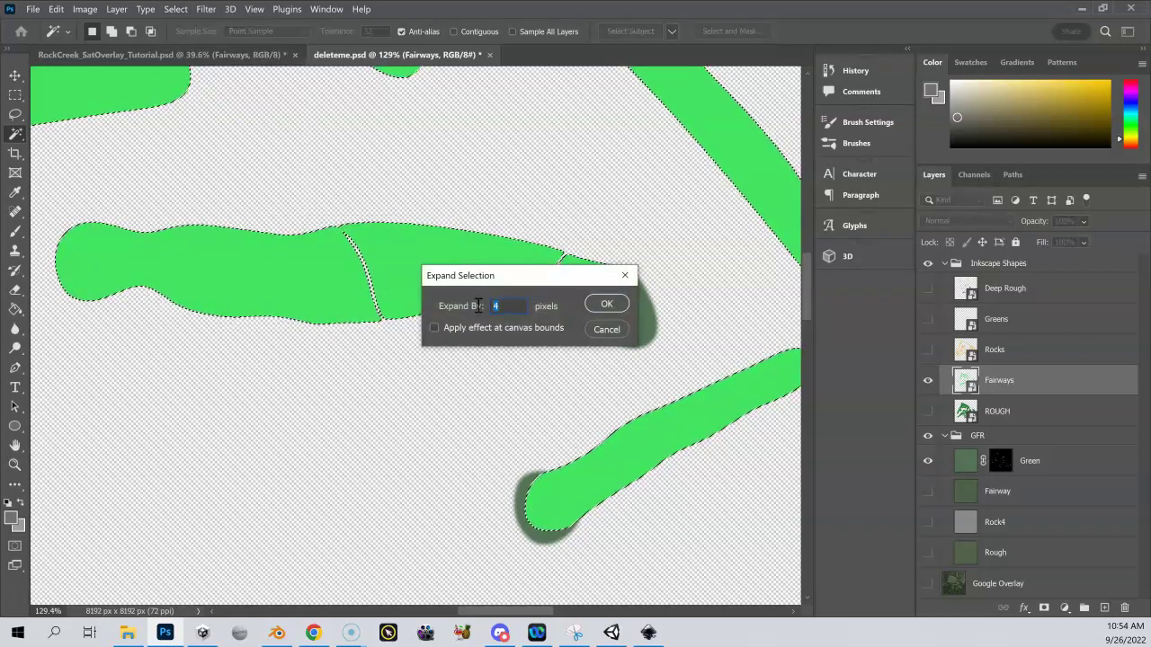
text(6)
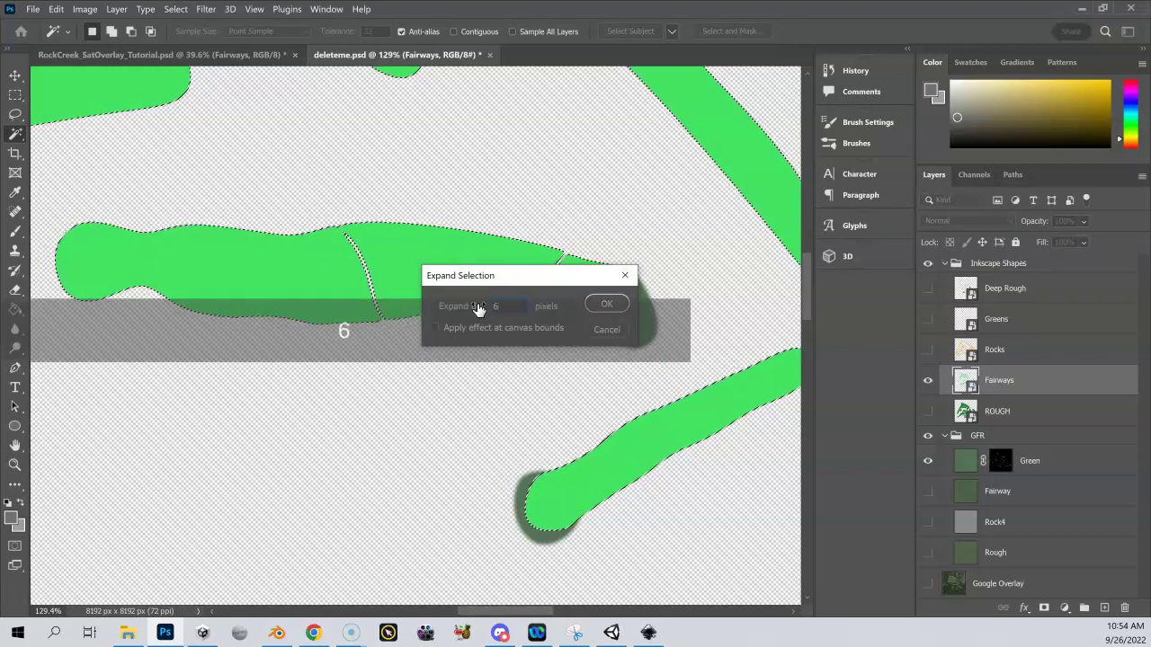
click(601, 306)
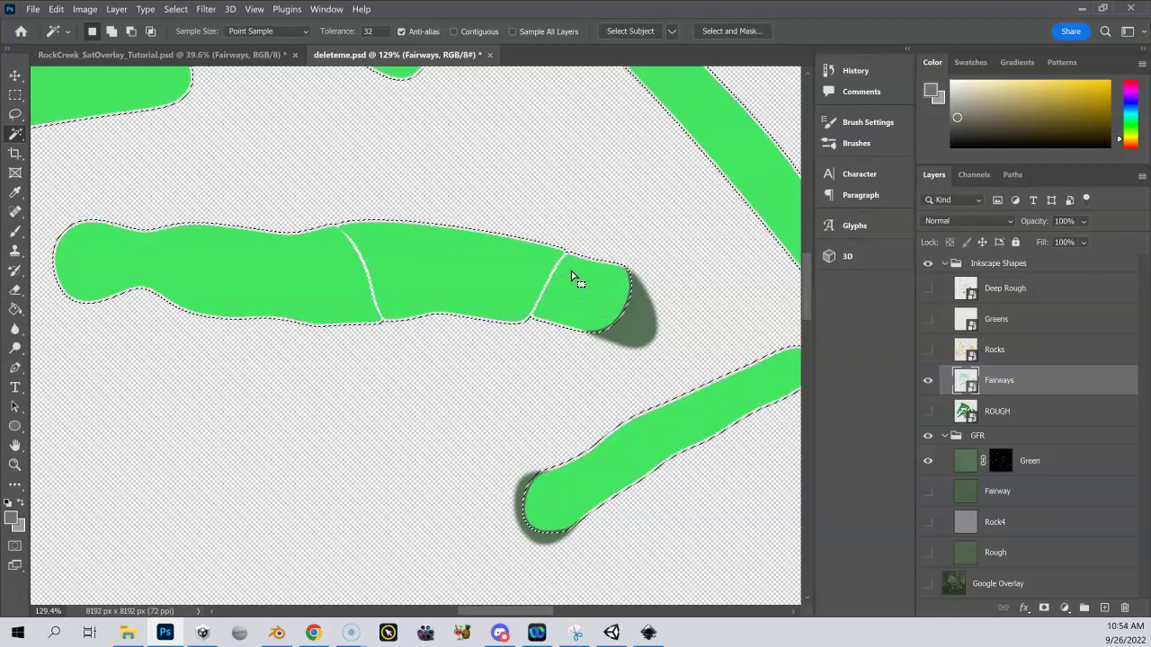
alt+scroll(449, 231, up, 4)
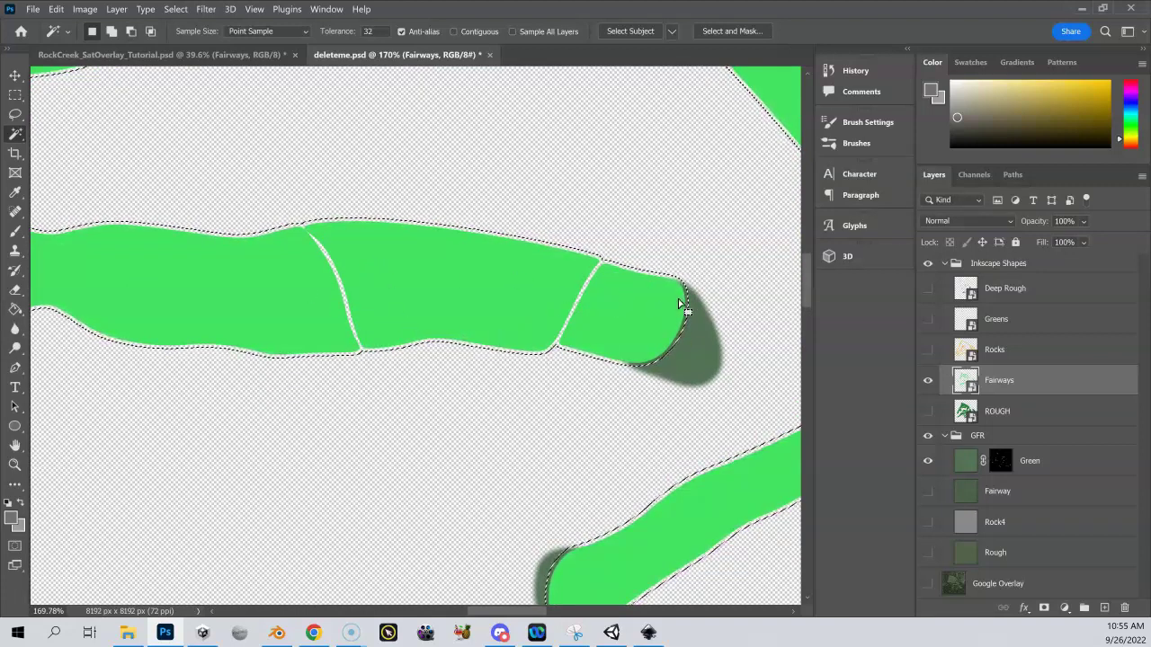
- Feather the expanded fairway selection with a 6 pixel radius
click(175, 9)
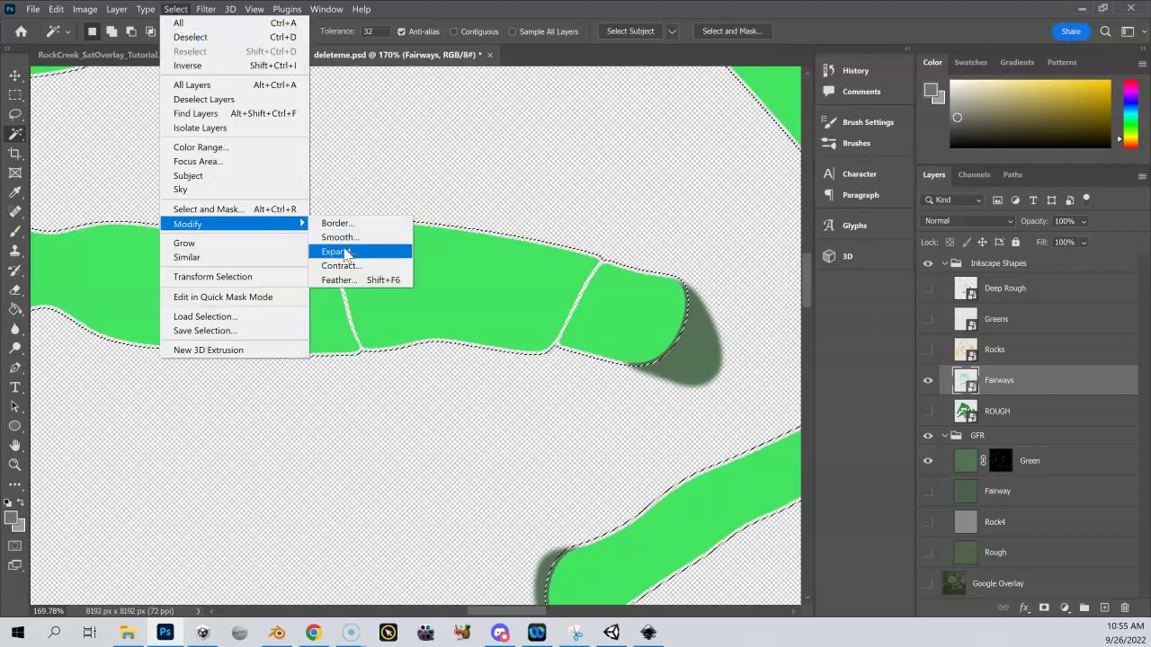
click(350, 281)
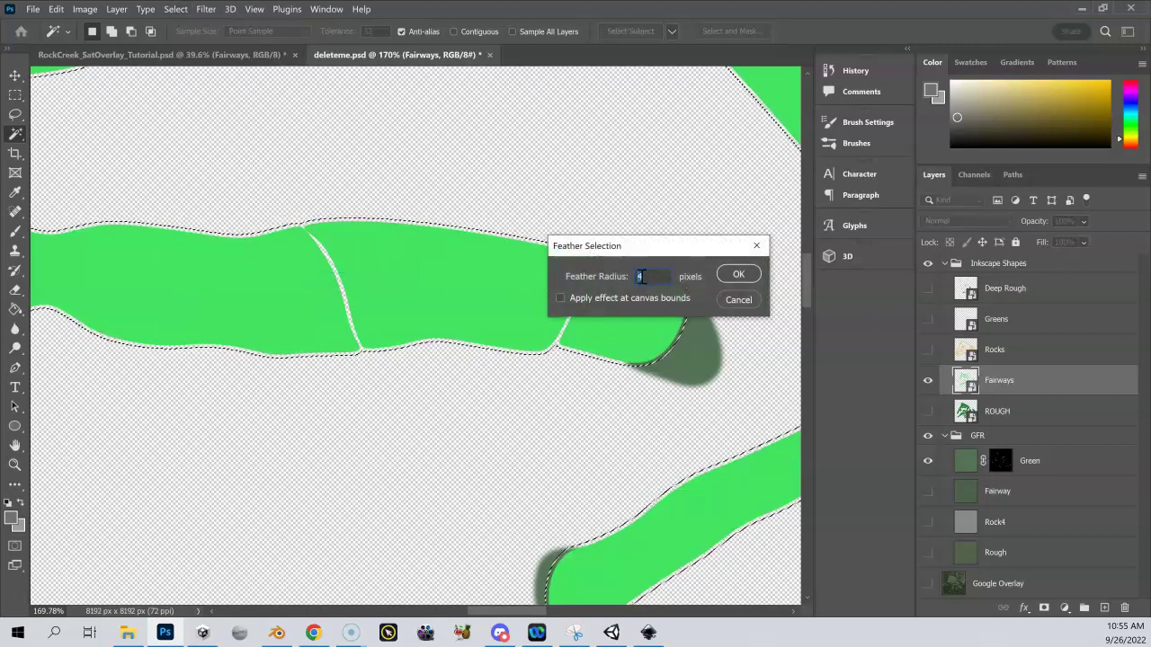
text(6)
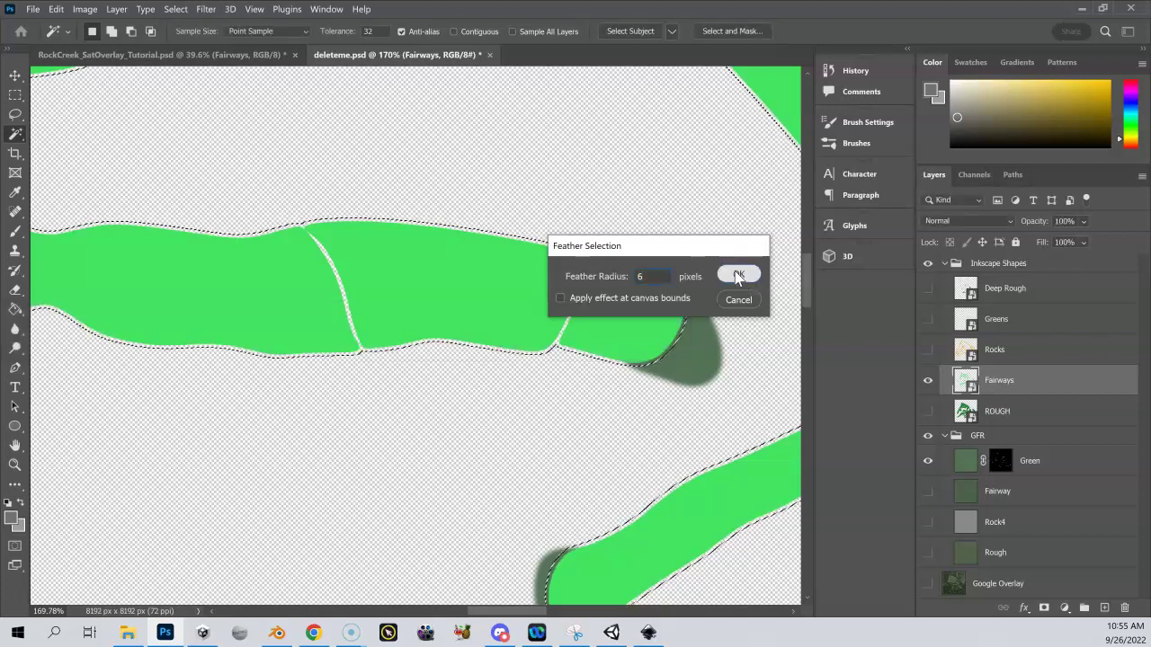
click(740, 272)
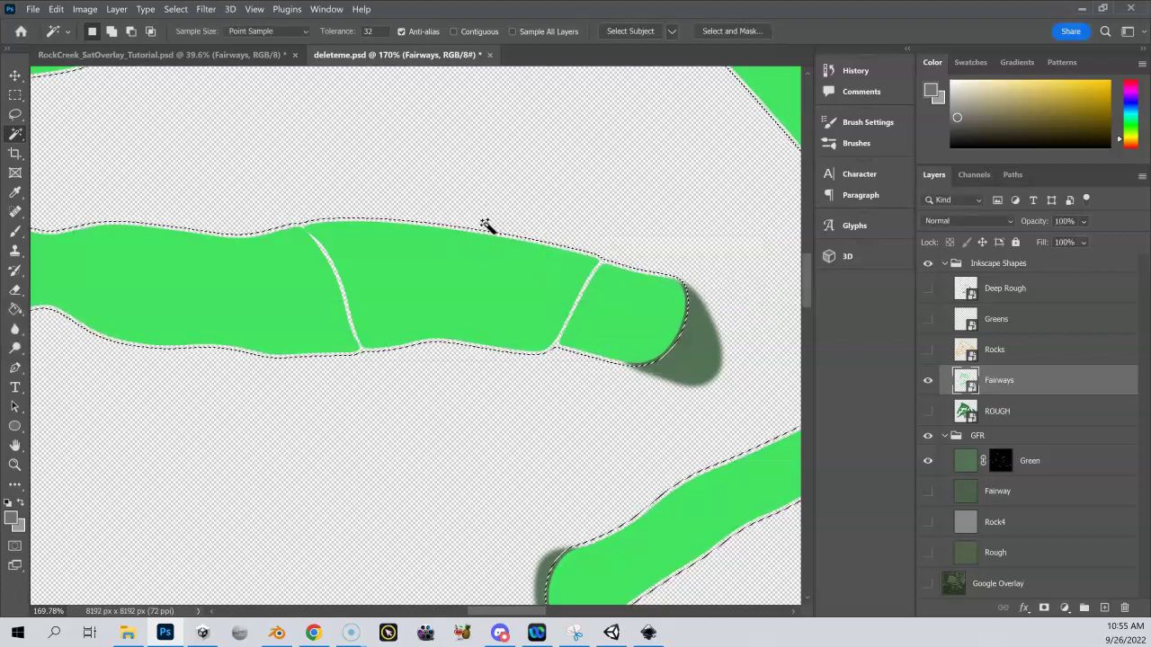
- Hide Inkscape Shapes, give GFR Fairway a Reveal Selection layer mask, and make it visible
click(928, 262)
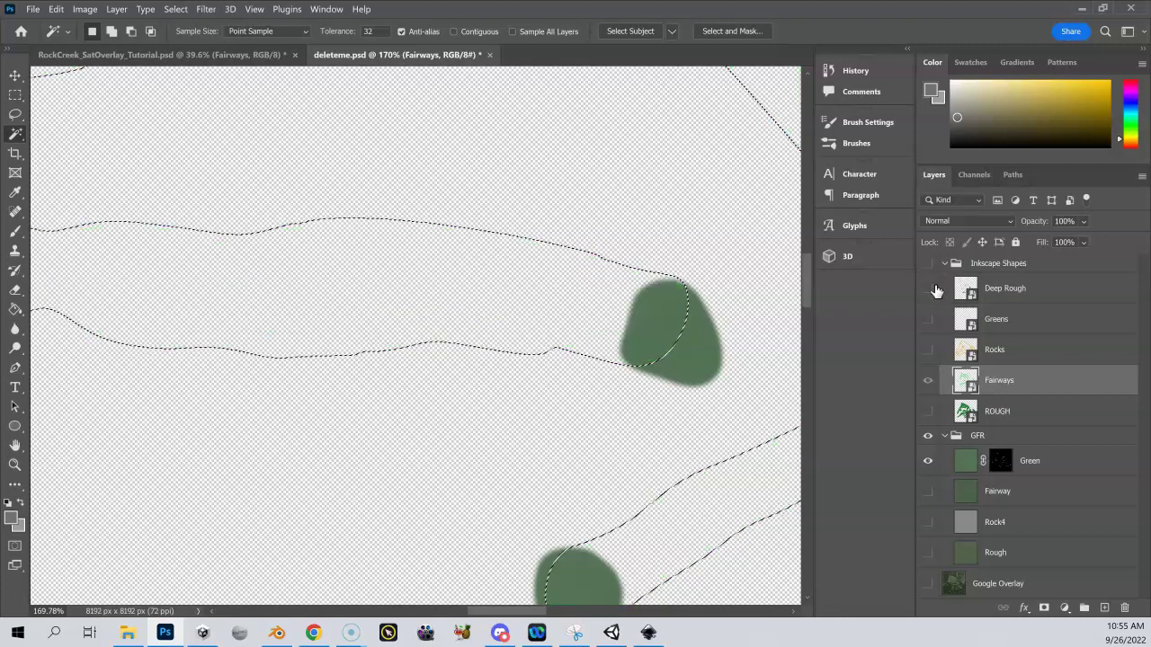
click(996, 492)
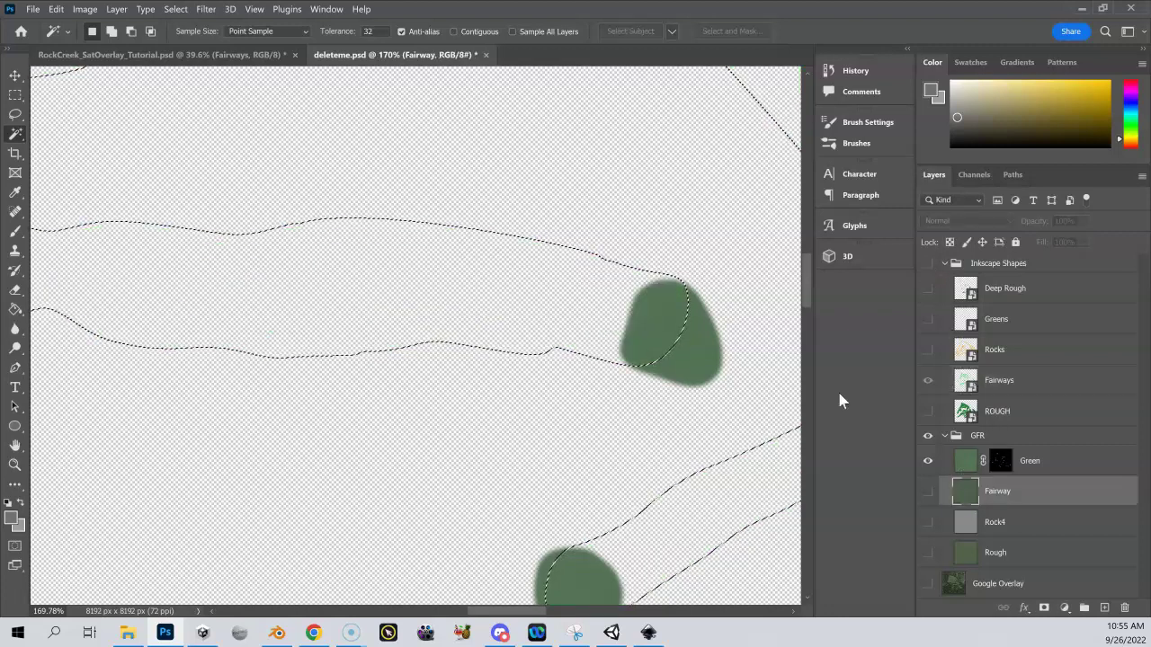
click(117, 9)
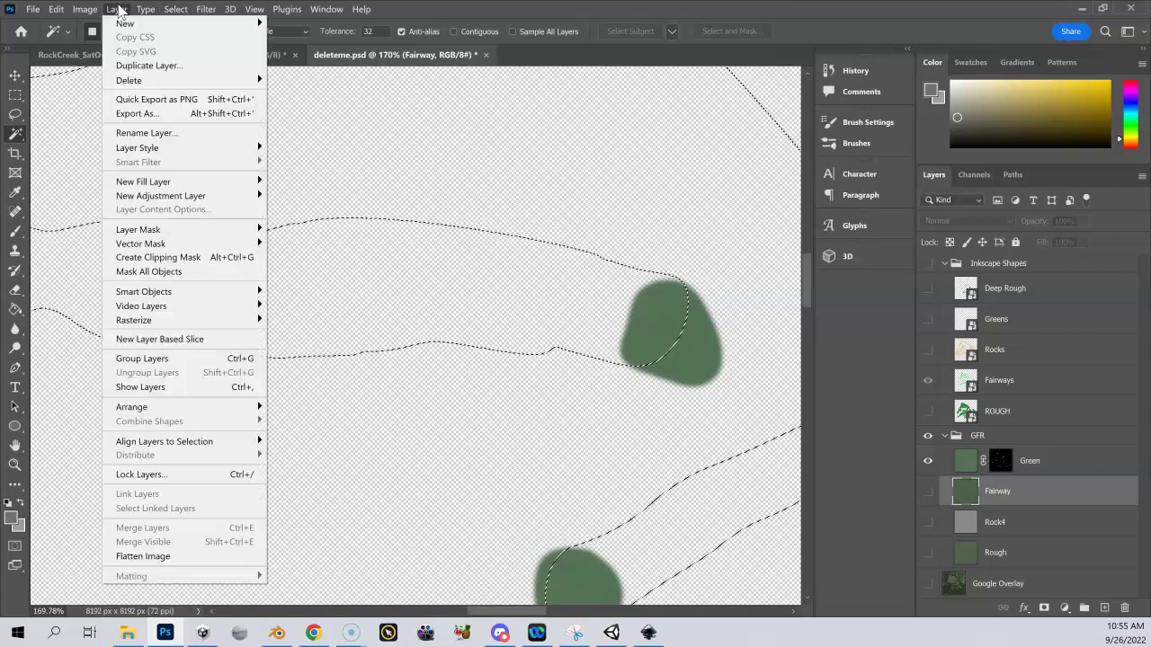
mouse_move(200, 230)
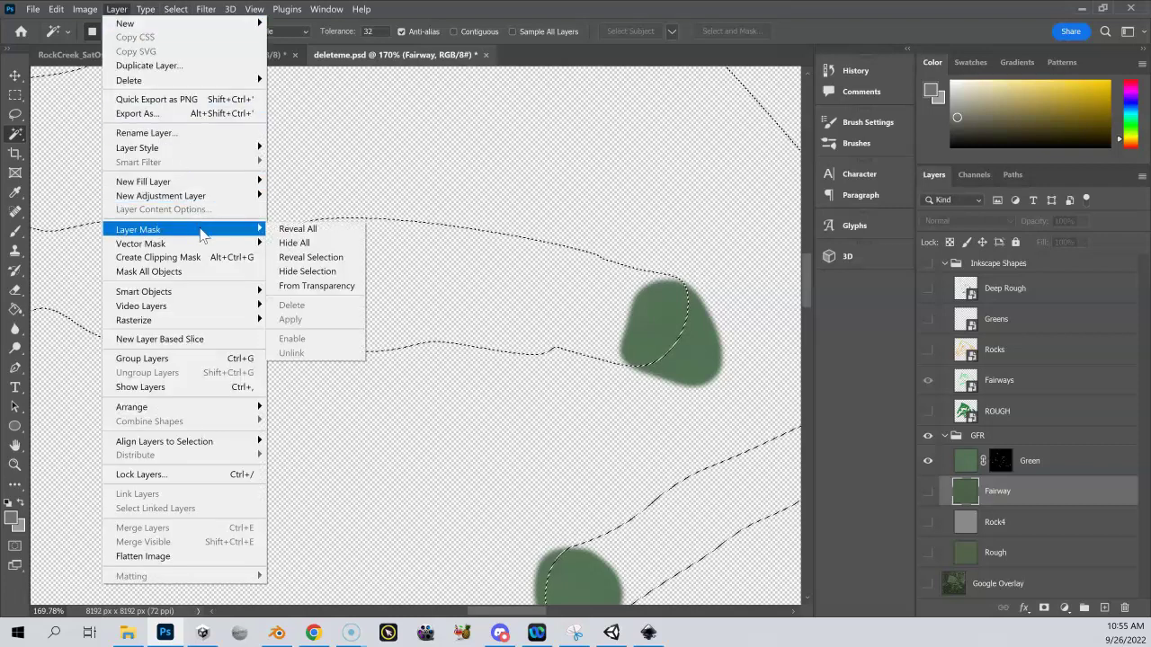
click(310, 261)
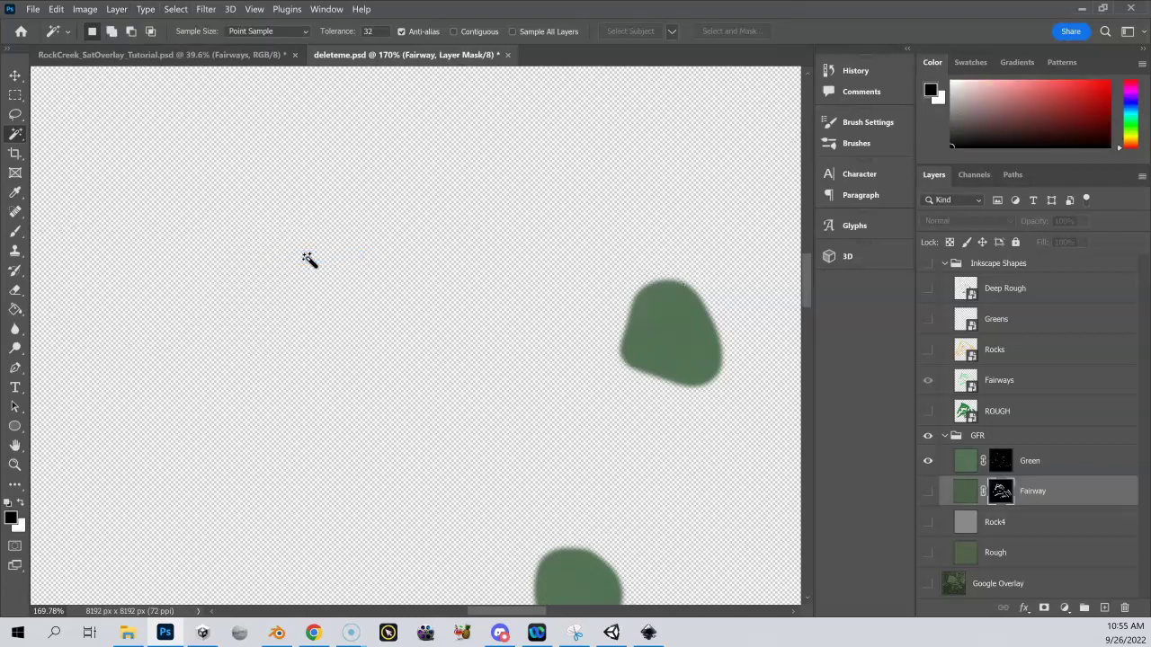
click(928, 493)
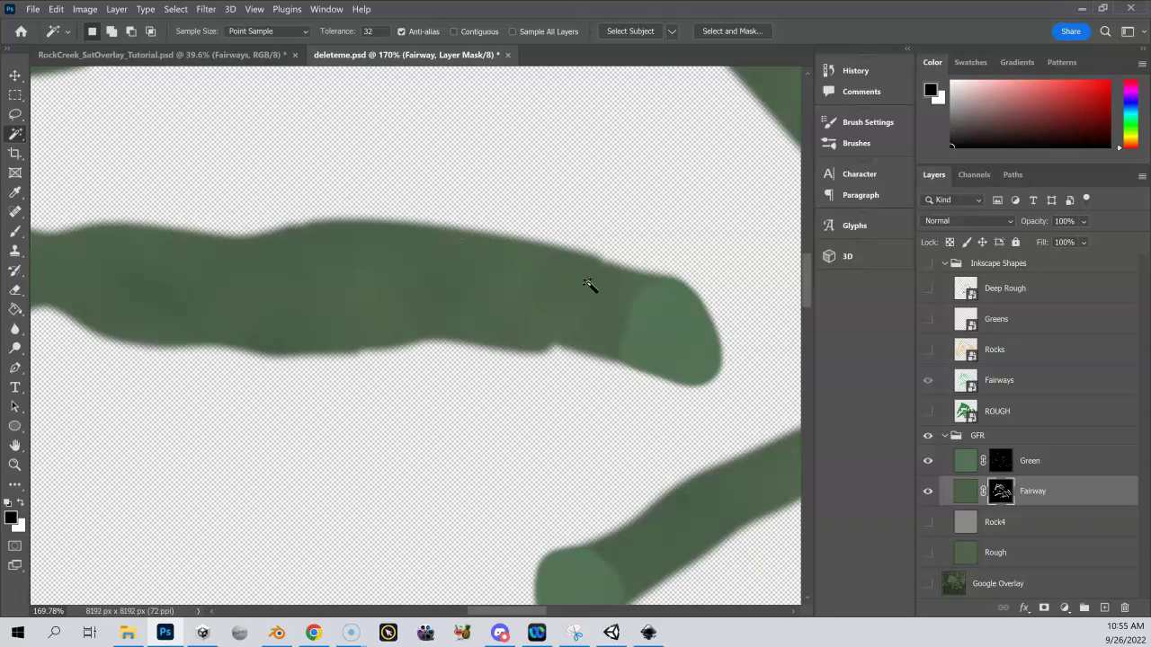
scroll(615, 293, up, 5)
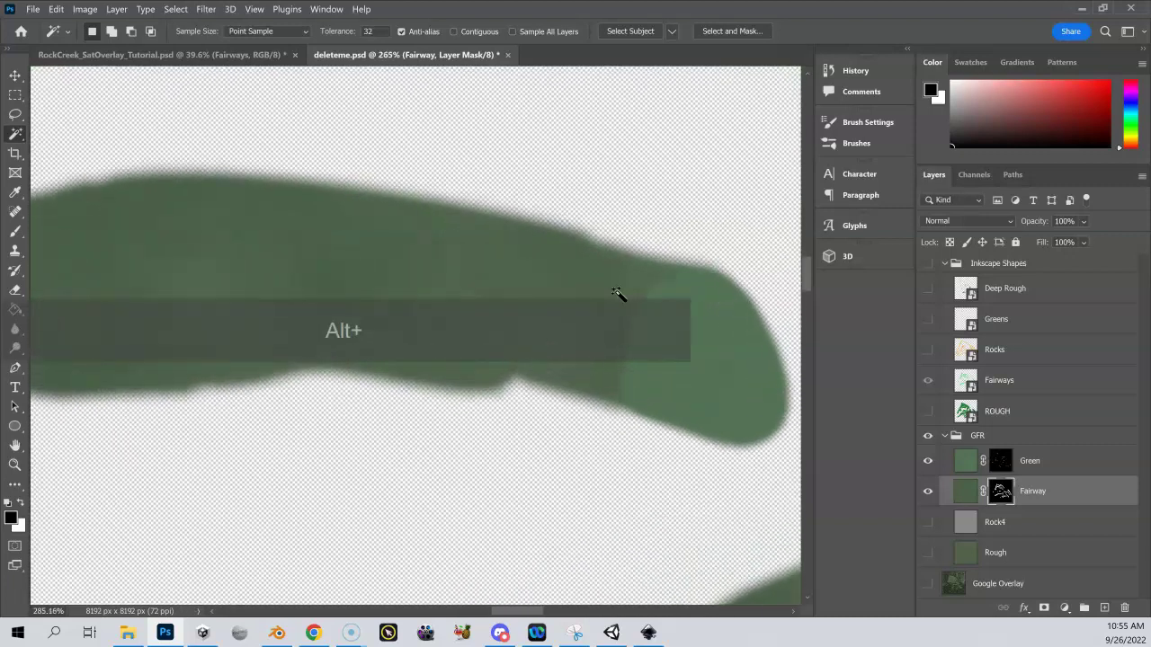
key(alt+space)
drag(506, 226, 360, 245)
scroll(384, 296, up, 2)
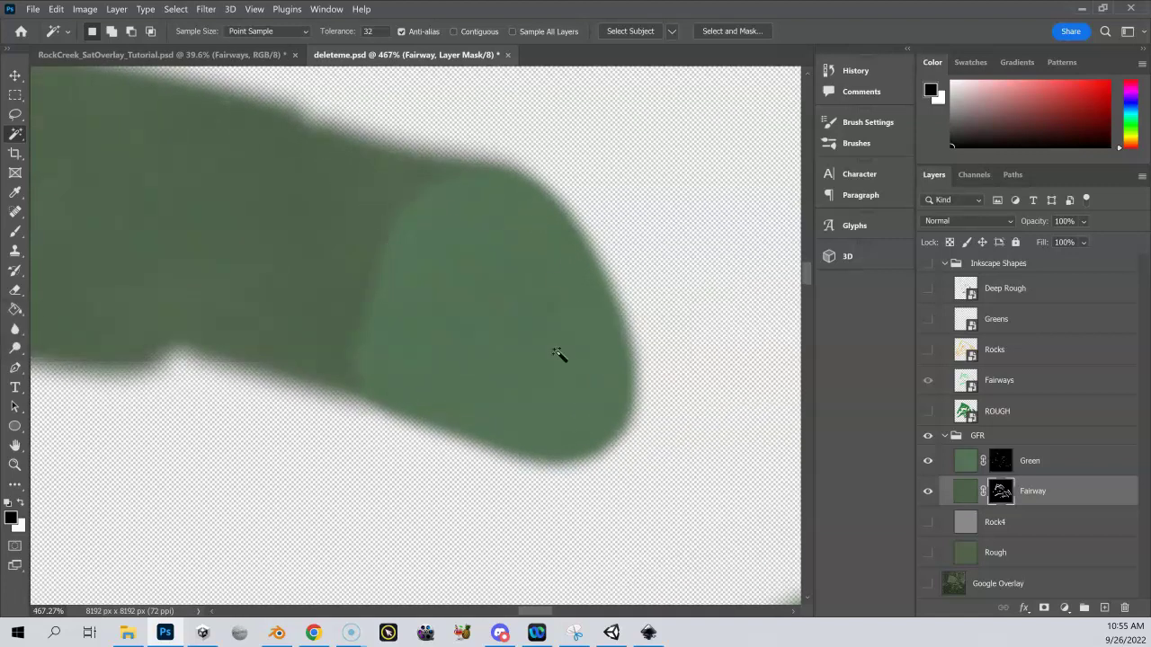
key(space)
drag(482, 358, 596, 320)
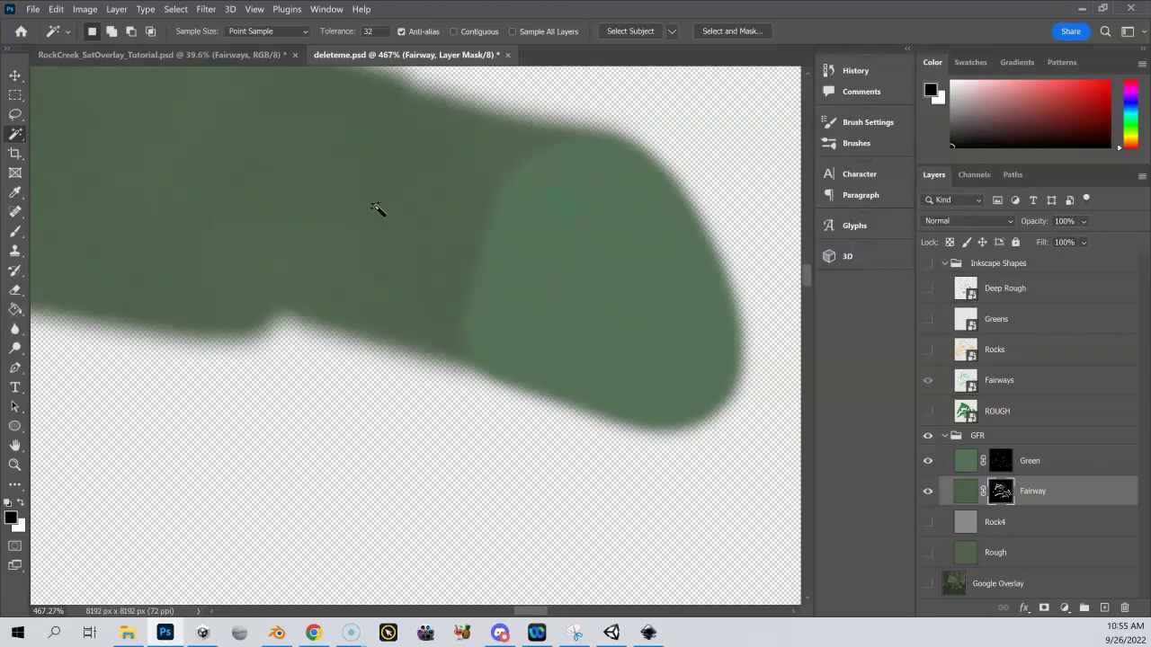
scroll(375, 209, down, 1)
scroll(376, 208, down, 1)
key(space)
drag(350, 189, 496, 260)
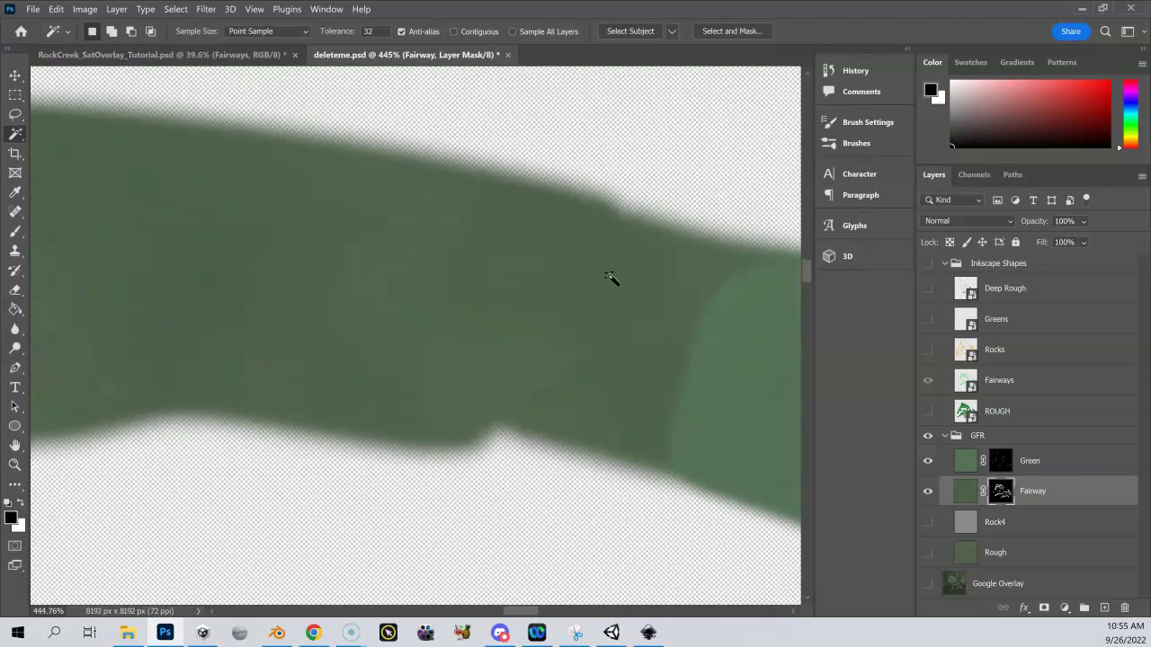
key(space)
drag(609, 278, 476, 185)
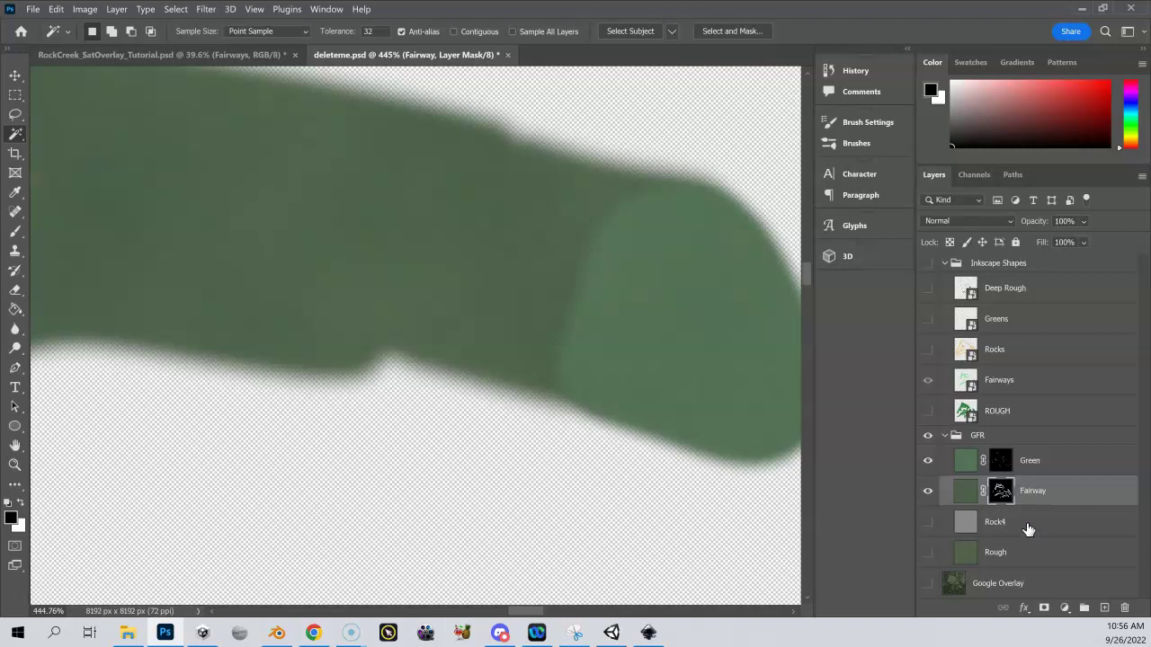
- Show the Inkscape Shapes group with Fairways hidden and Rocks visible
click(927, 265)
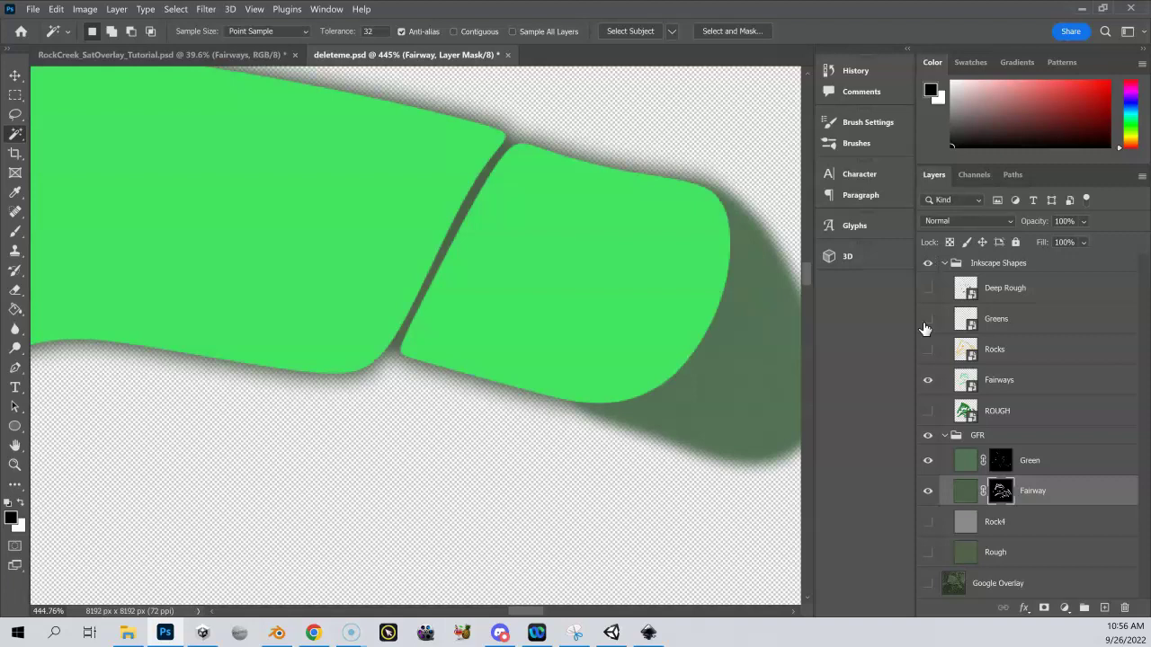
click(928, 384)
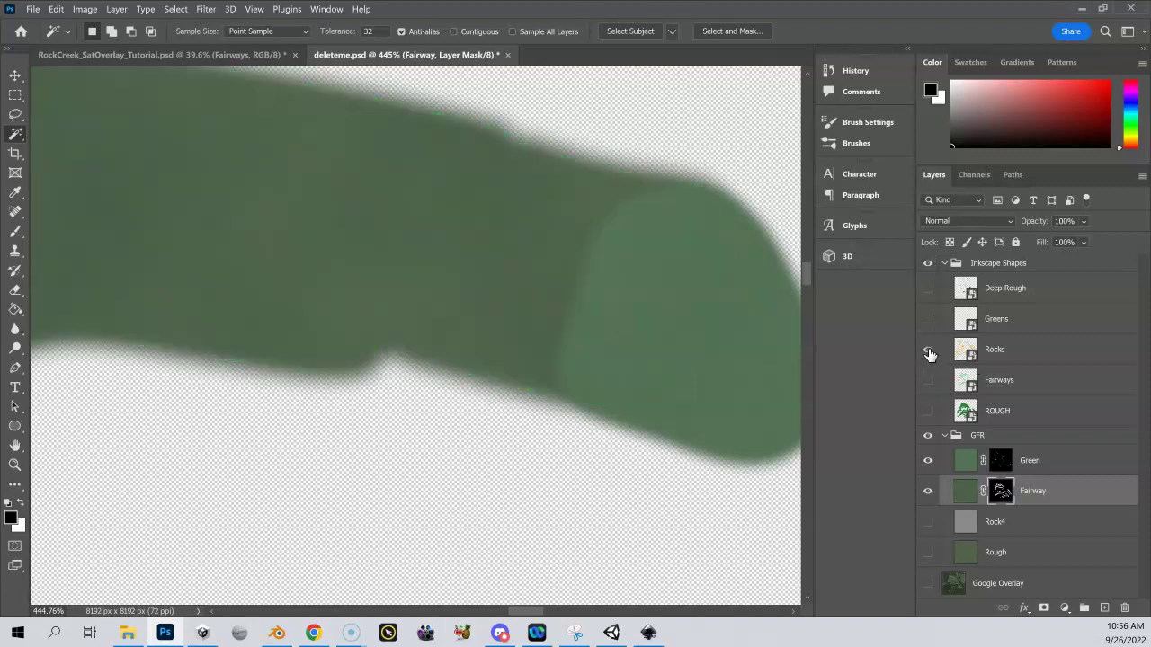
click(930, 355)
scroll(411, 341, down, 3)
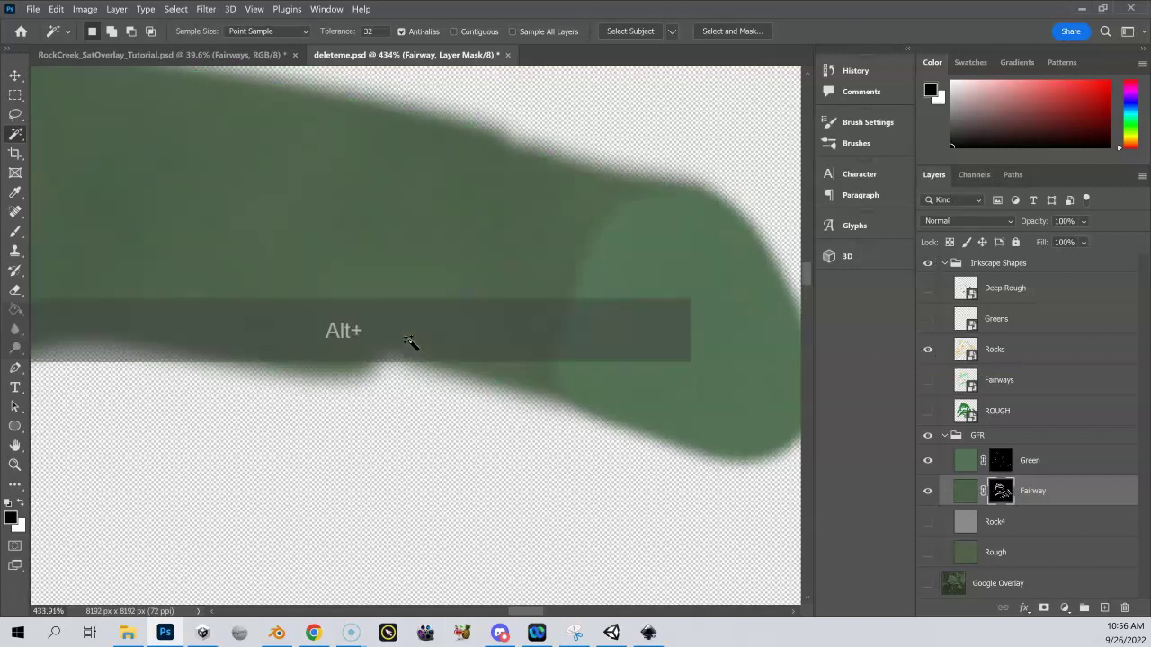
scroll(410, 342, down, 8)
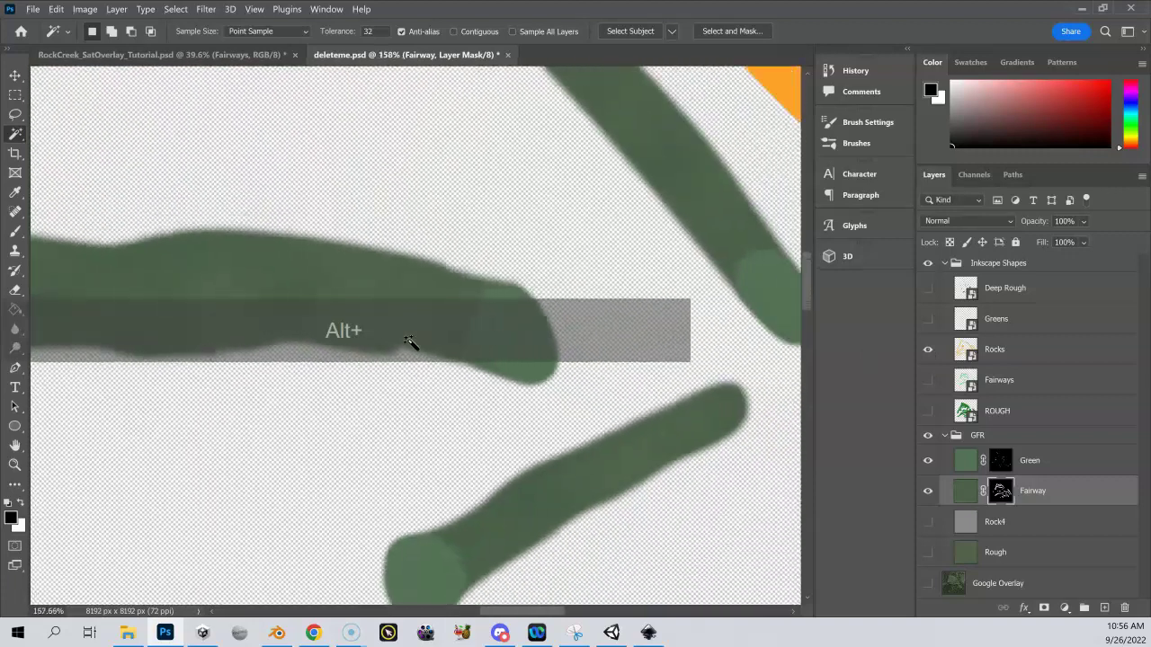
scroll(411, 341, down, 3)
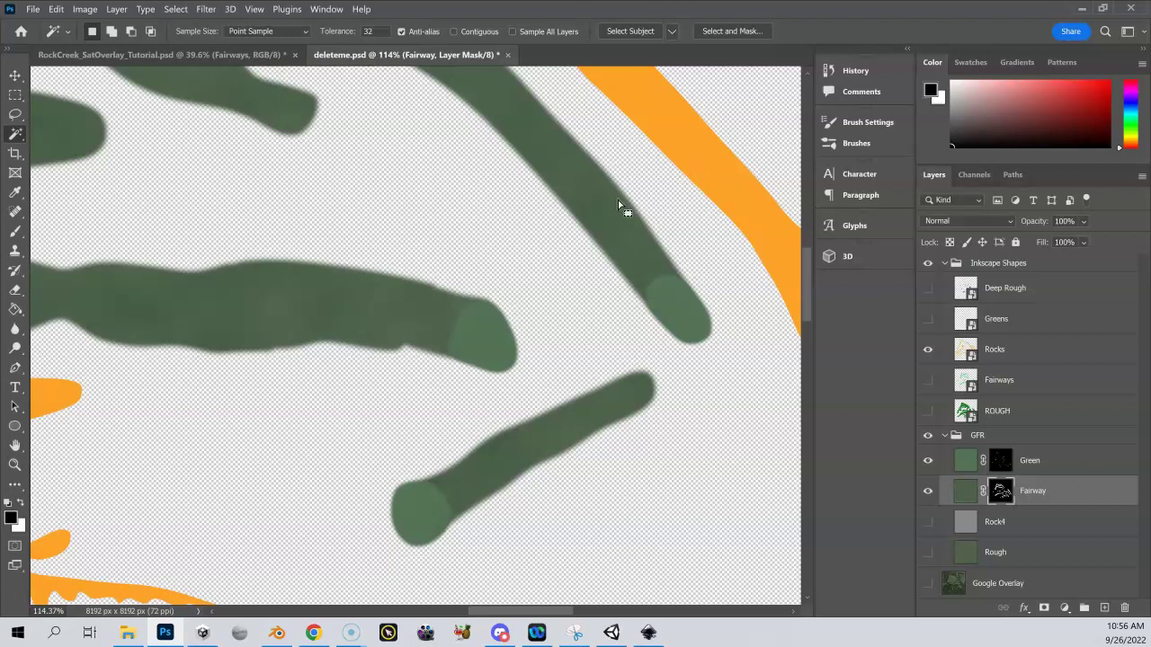
- Make the Rocks shapes layer active and Magic Wand-select its orange rock strokes
click(1017, 353)
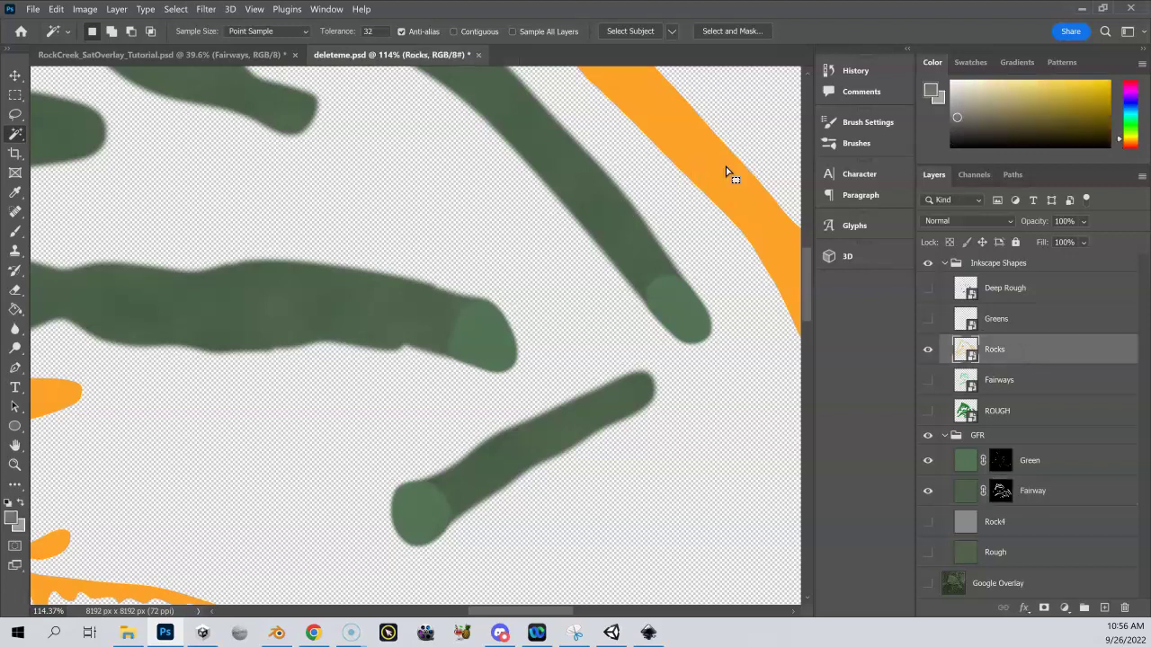
click(683, 135)
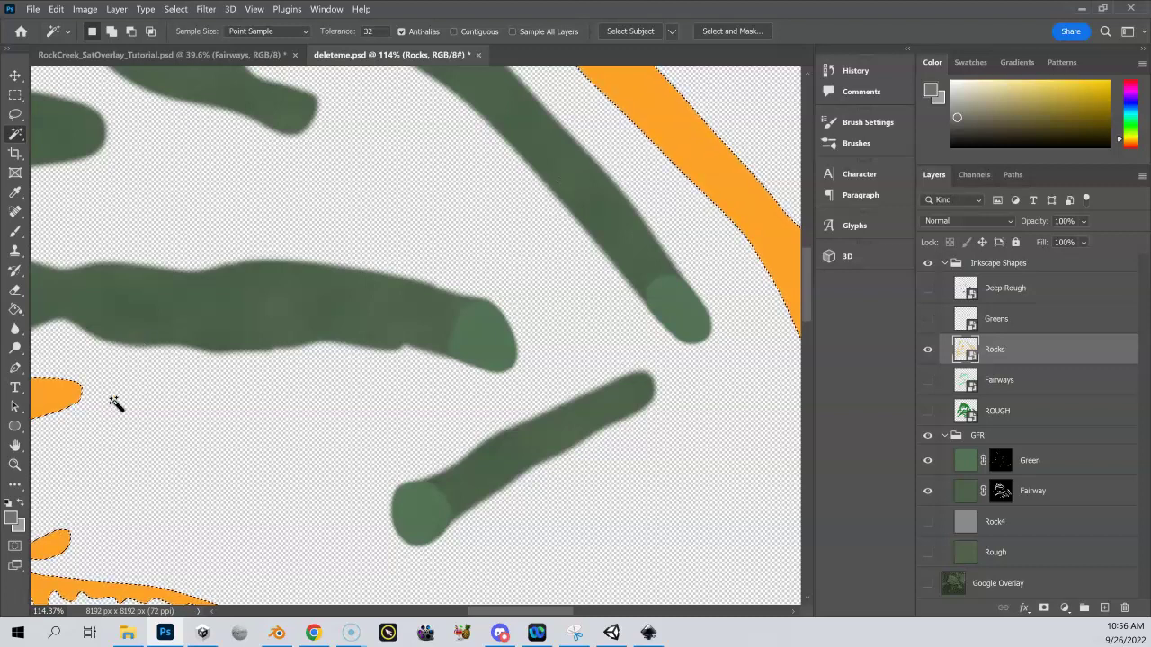
key(space)
drag(235, 421, 339, 293)
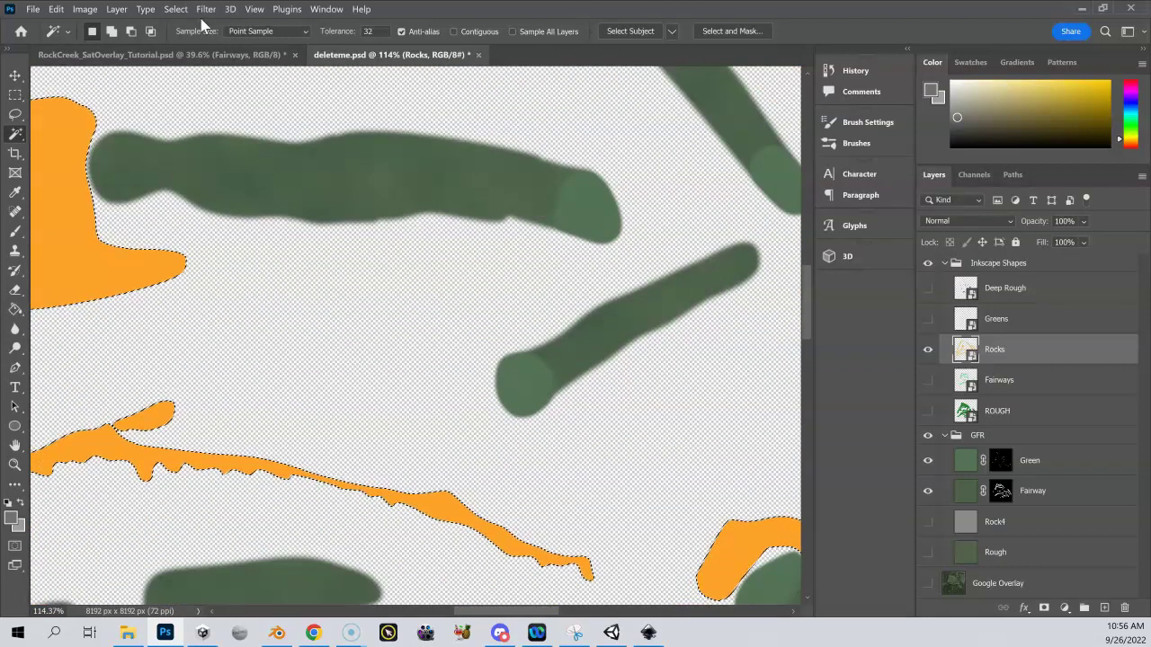
- Expand the rock-shape selection outward by 8 pixels
click(169, 9)
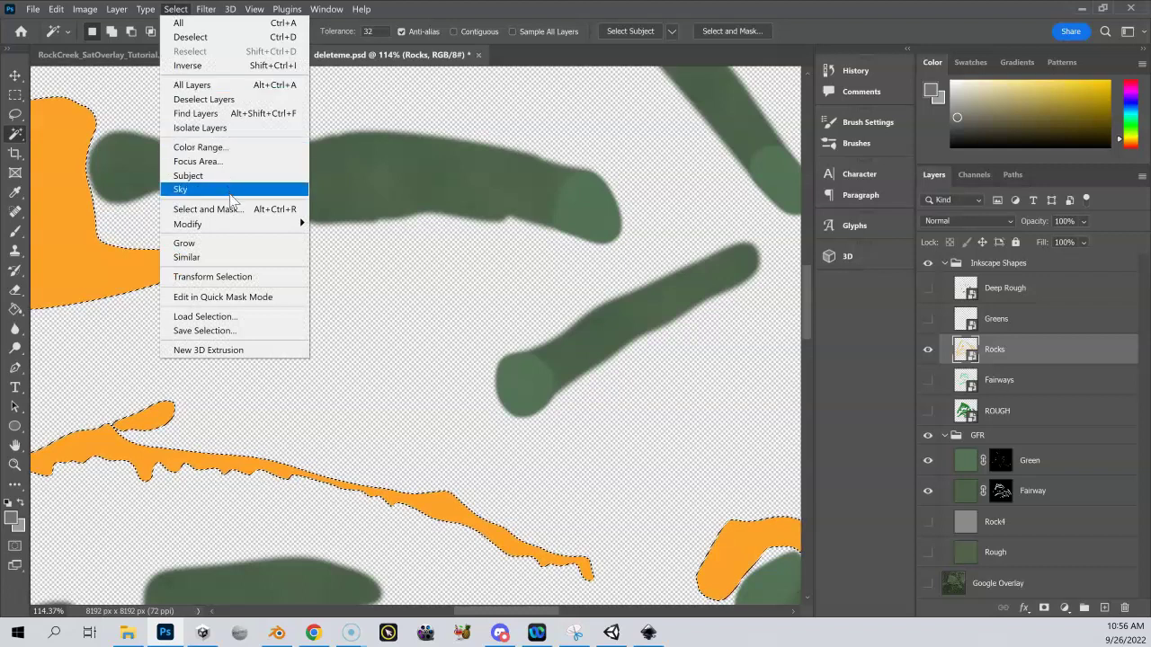
mouse_move(243, 226)
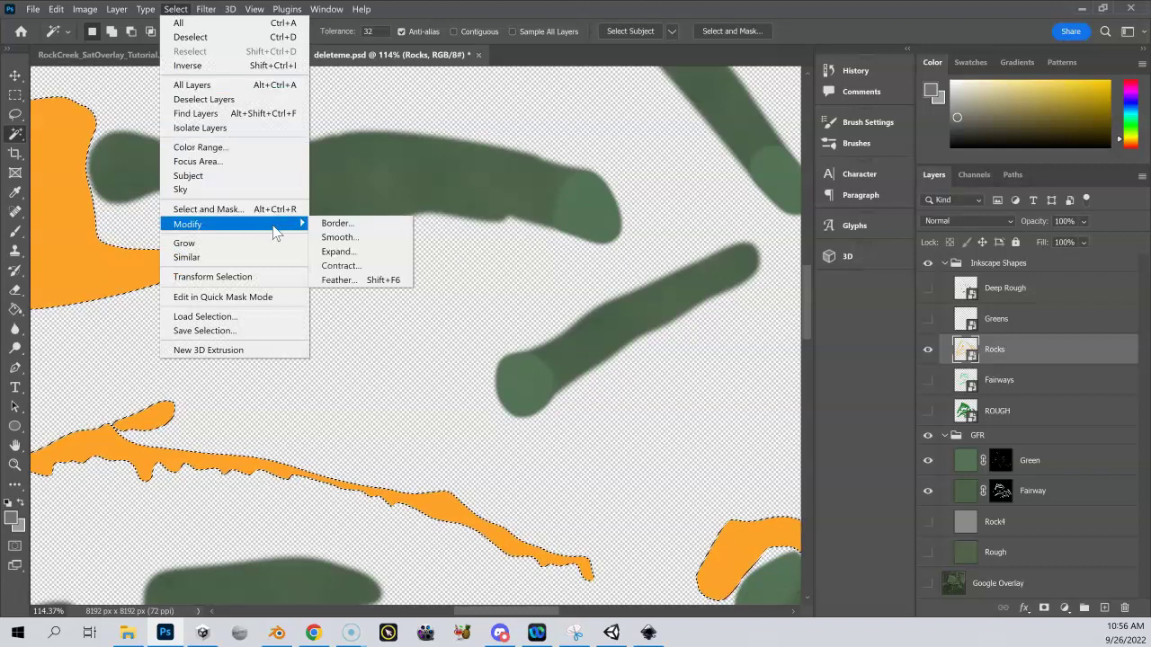
click(338, 251)
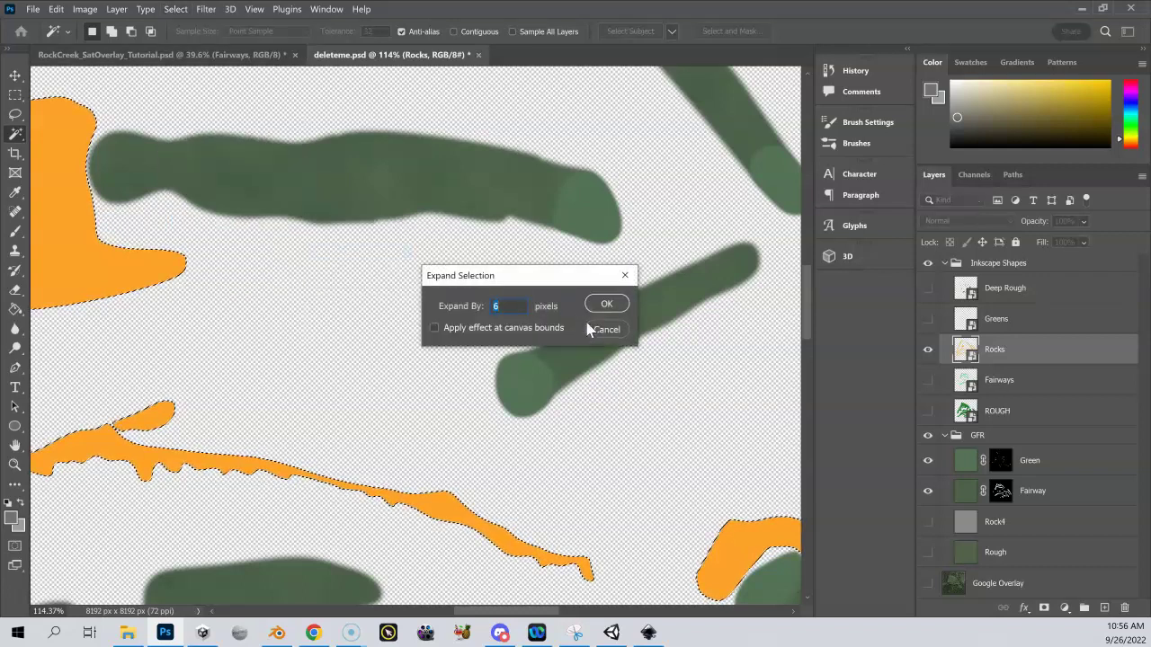
text(8)
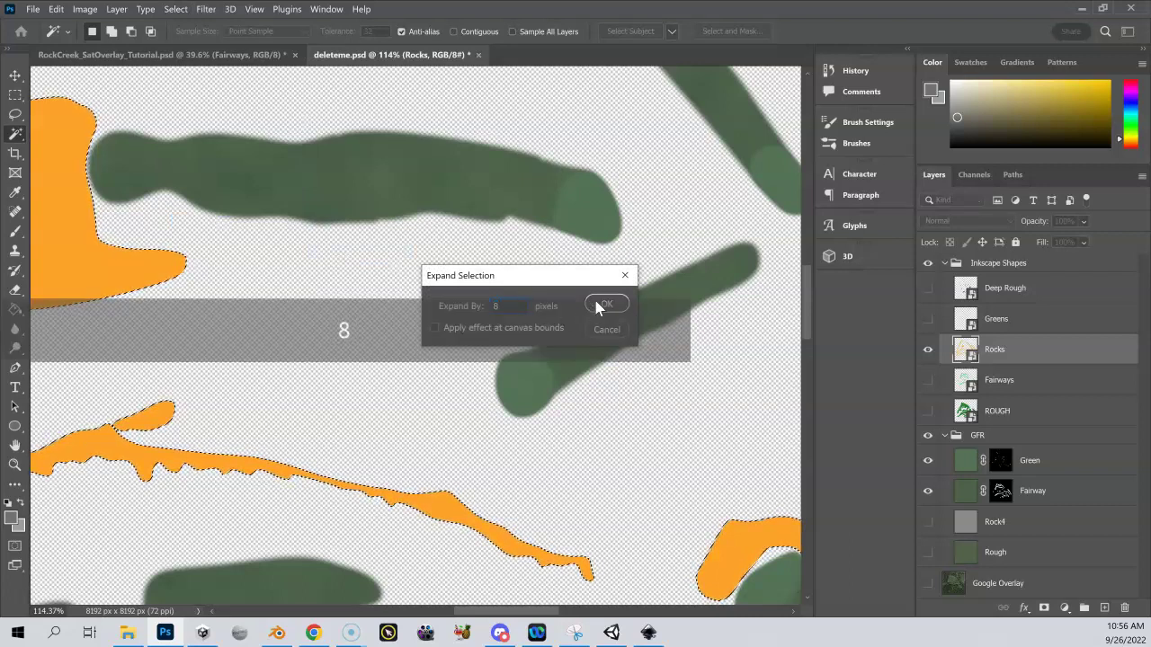
click(604, 304)
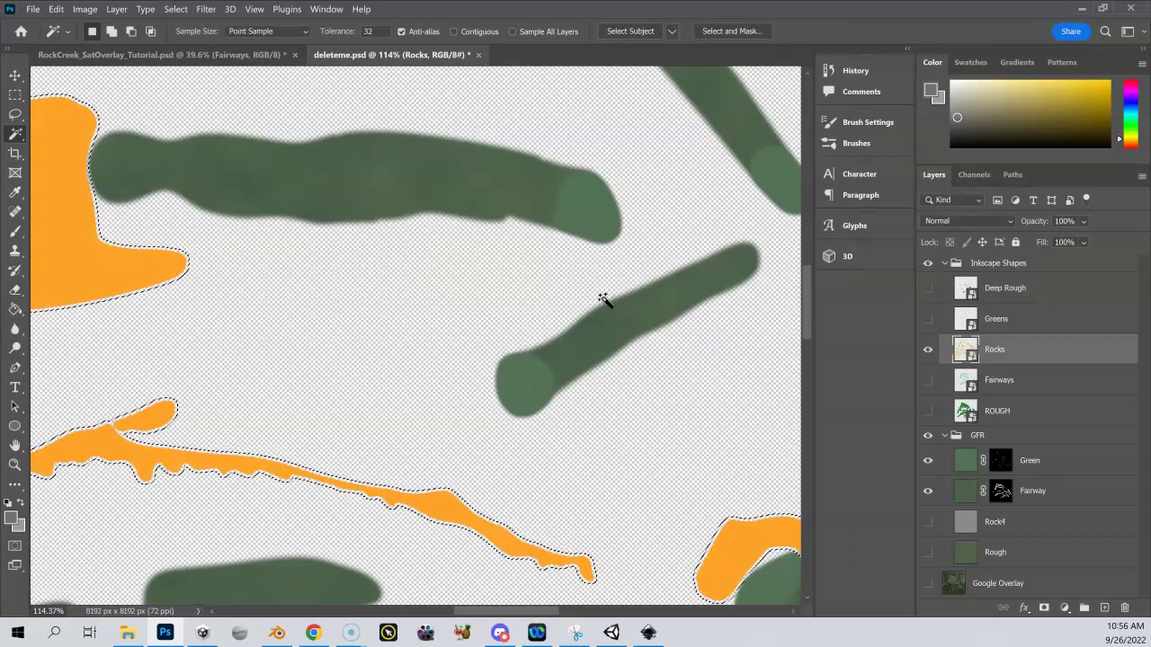
- Feather the expanded rock selection with a 6 pixel radius
click(175, 9)
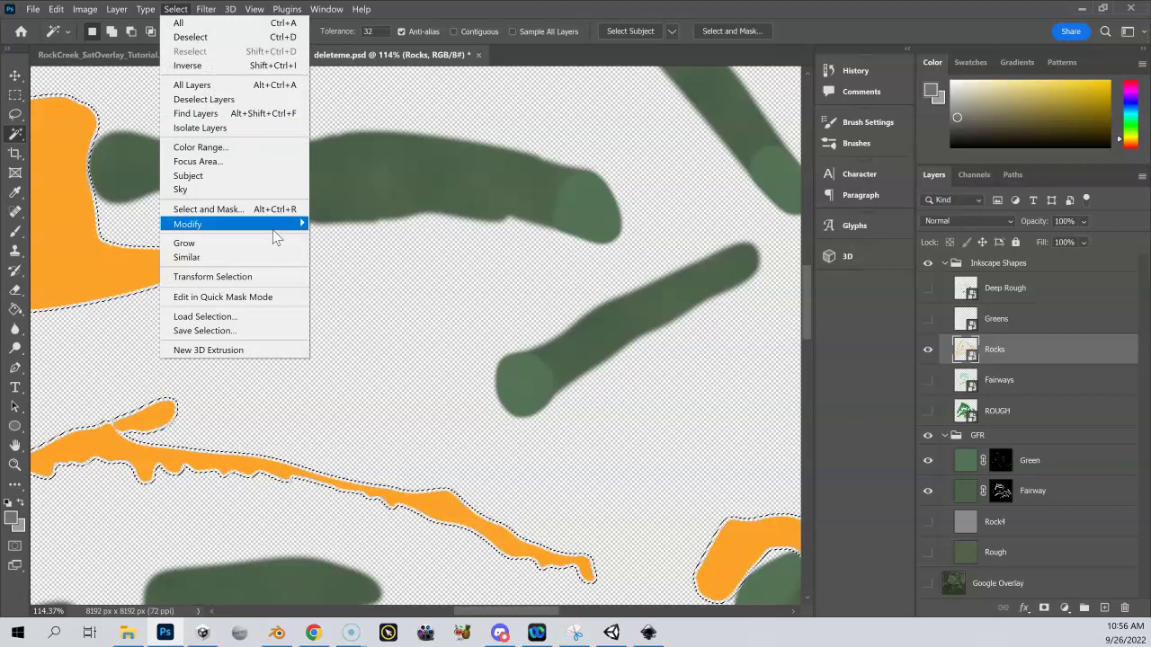
mouse_move(279, 225)
click(360, 281)
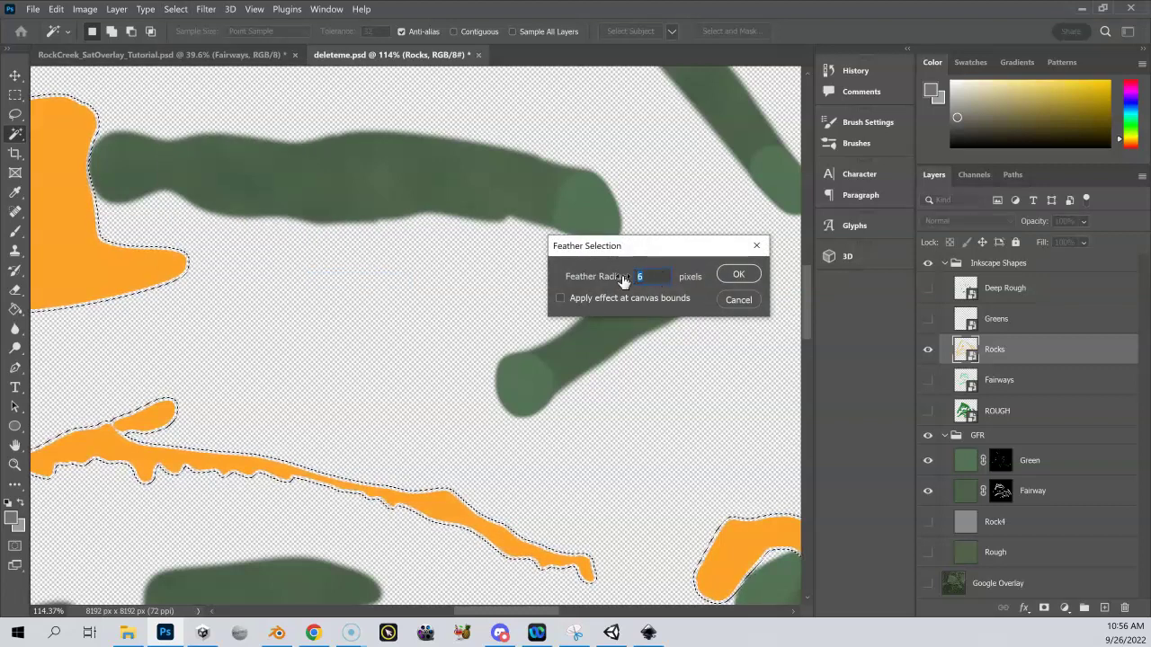
text(6)
click(739, 276)
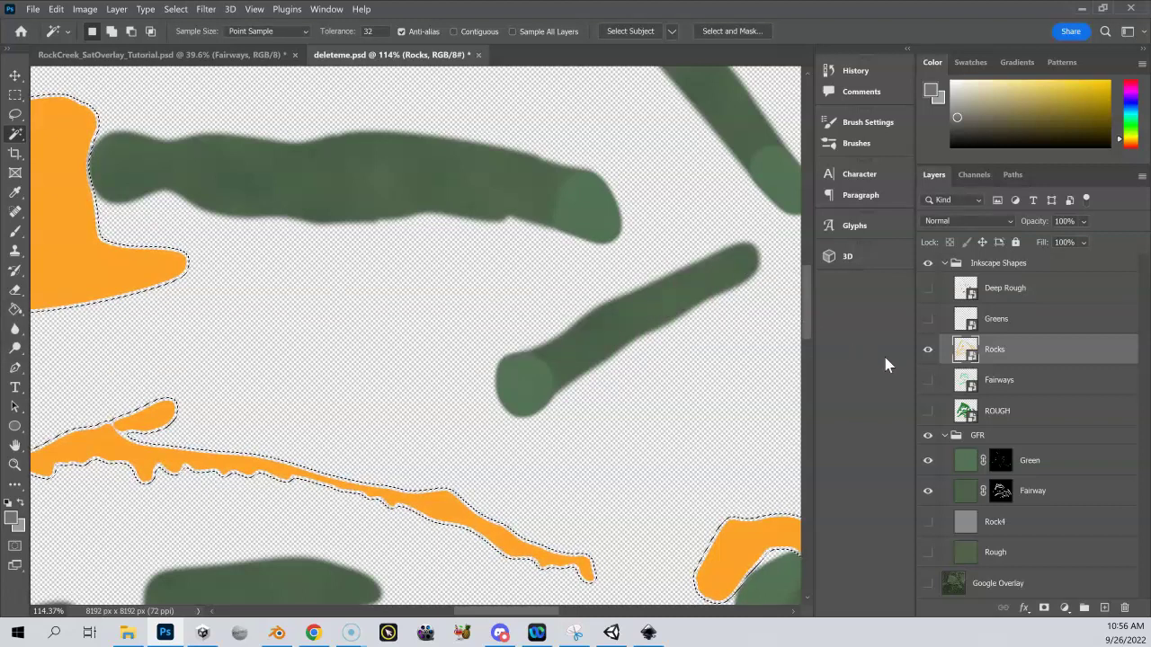
- Hide the Inkscape Shapes group and make the grey Rock4 layer active and visible
click(928, 264)
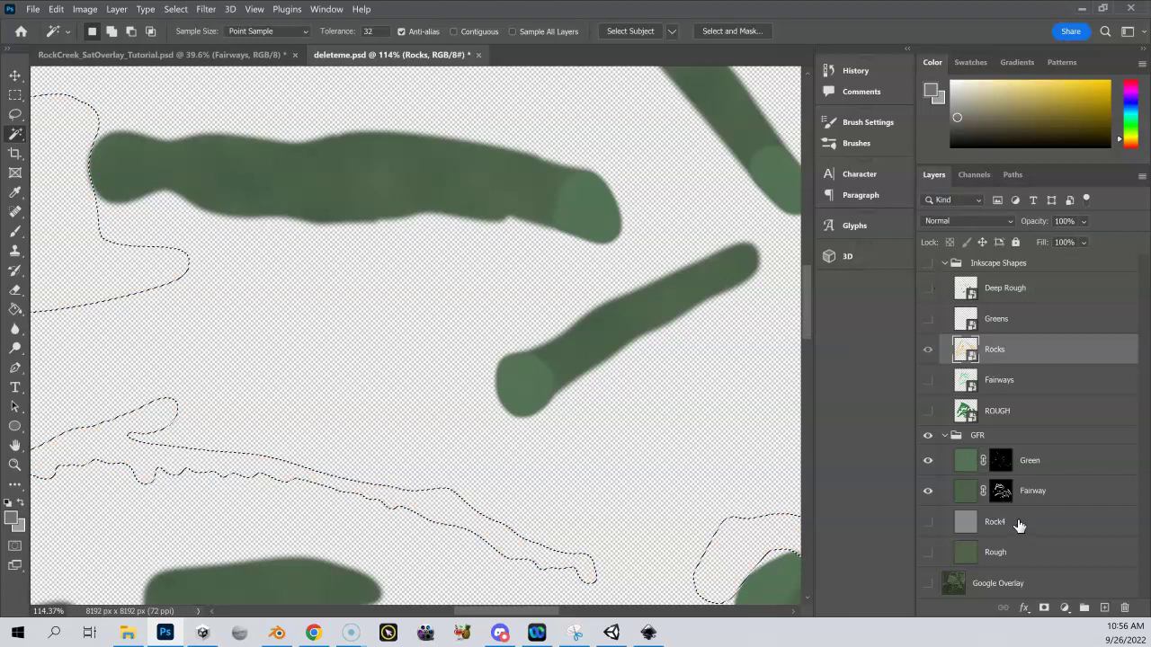
click(1020, 526)
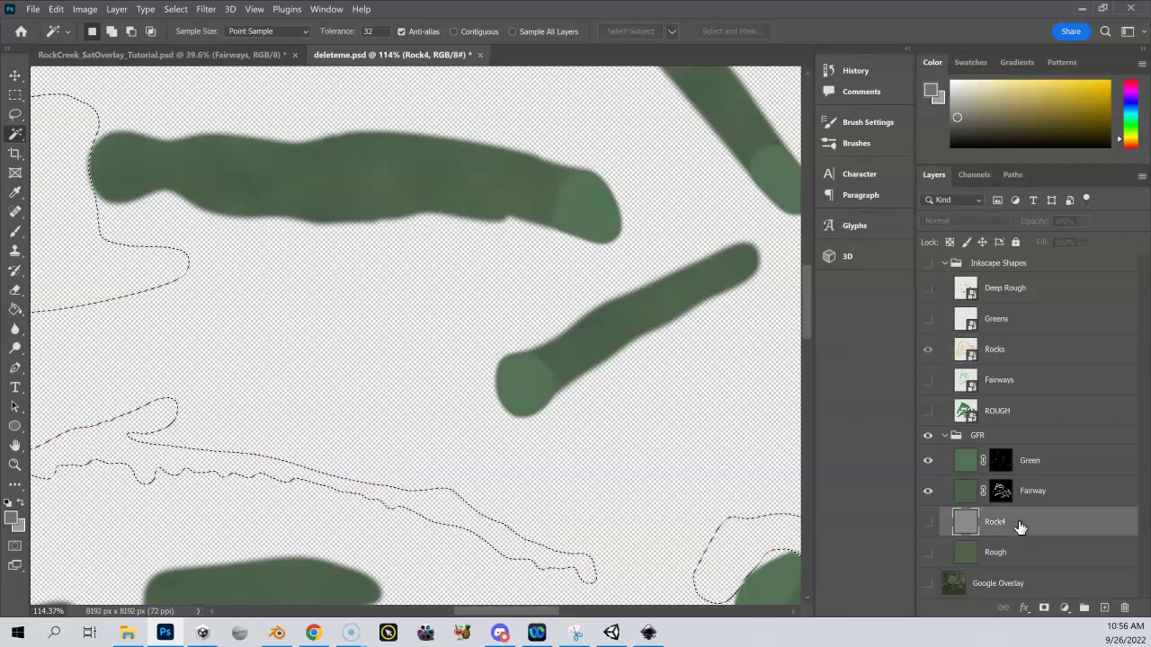
click(928, 526)
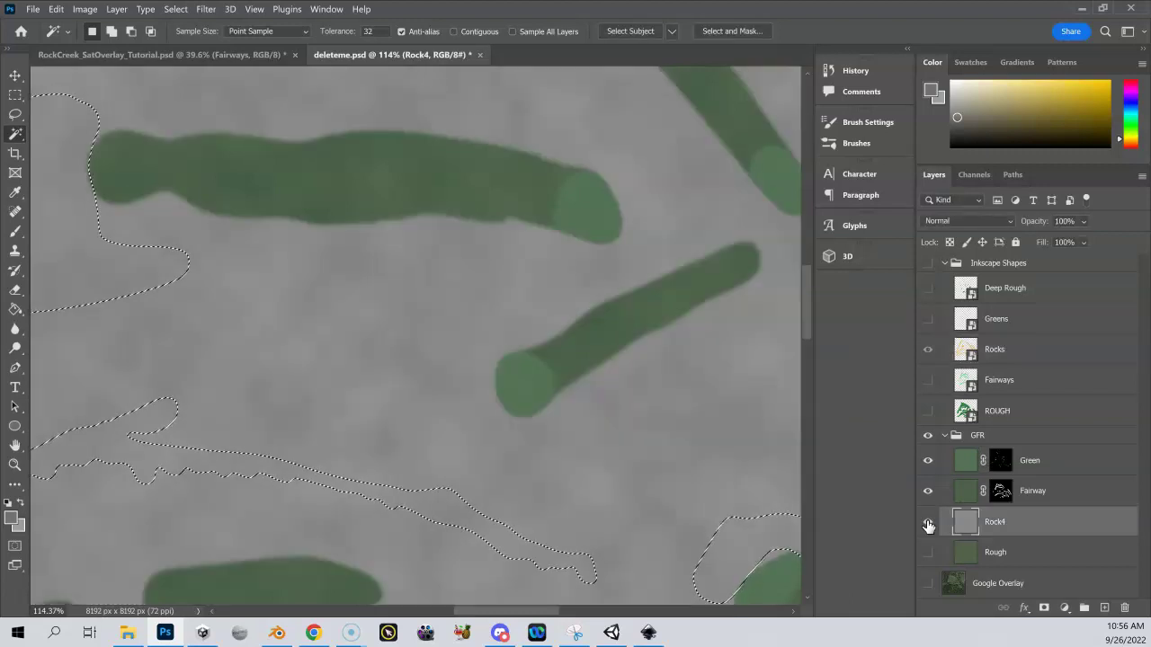
- Mask Rock4 with Layer Mask > Reveal Selection so only the feathered rock shapes show
click(116, 10)
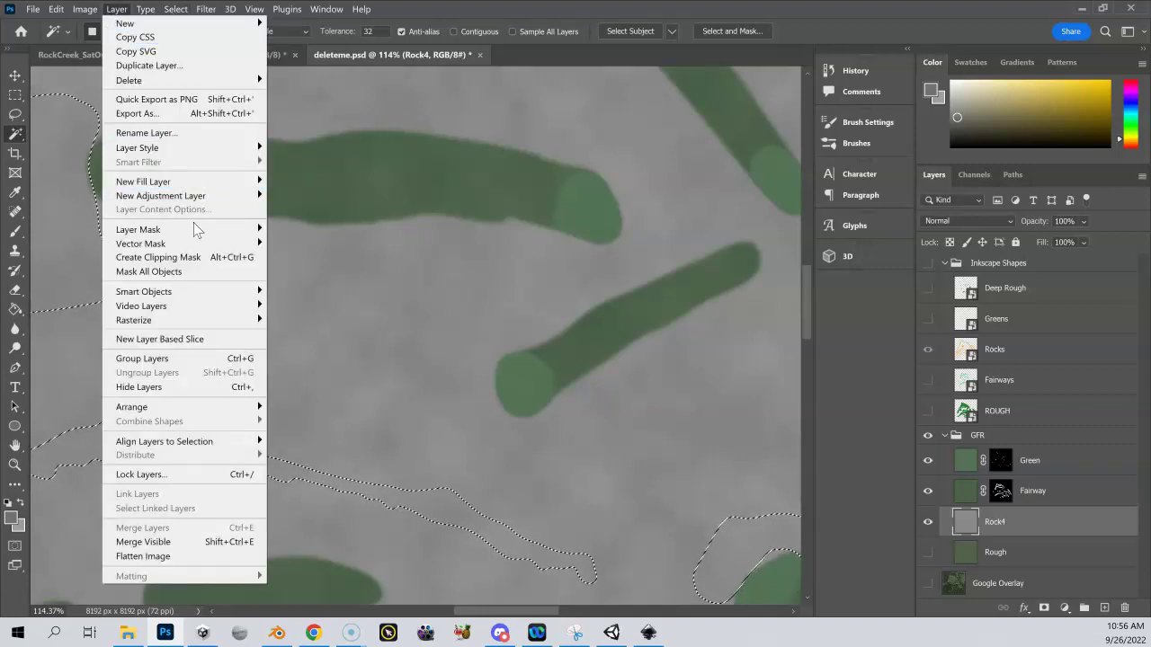
mouse_move(198, 230)
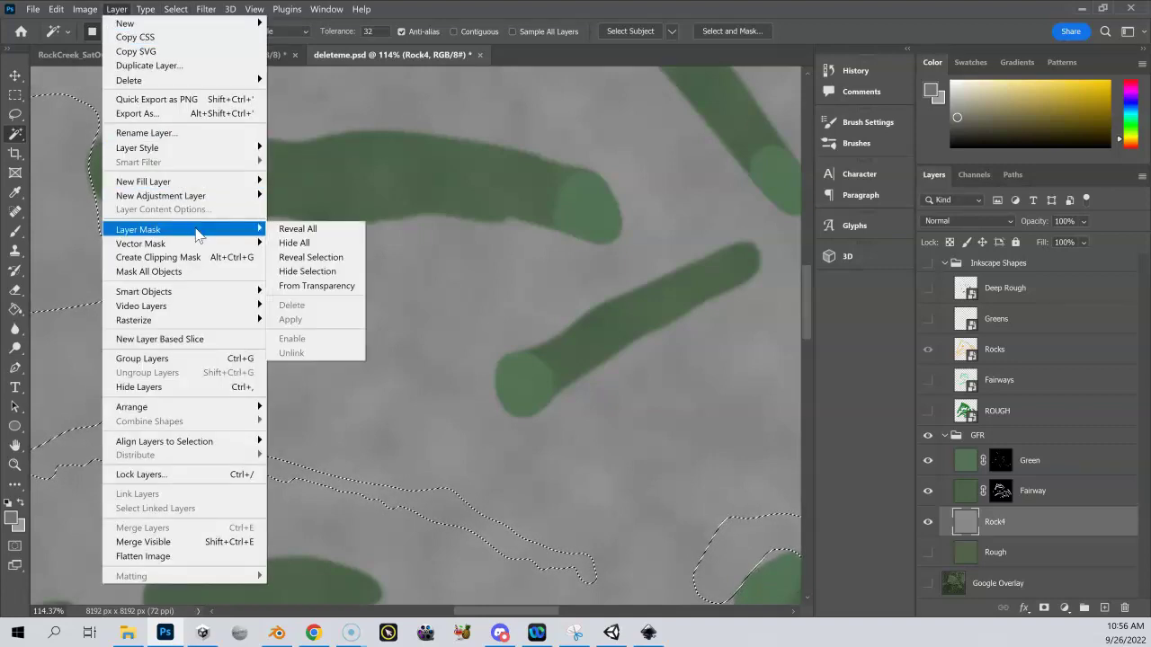
click(341, 260)
key(space)
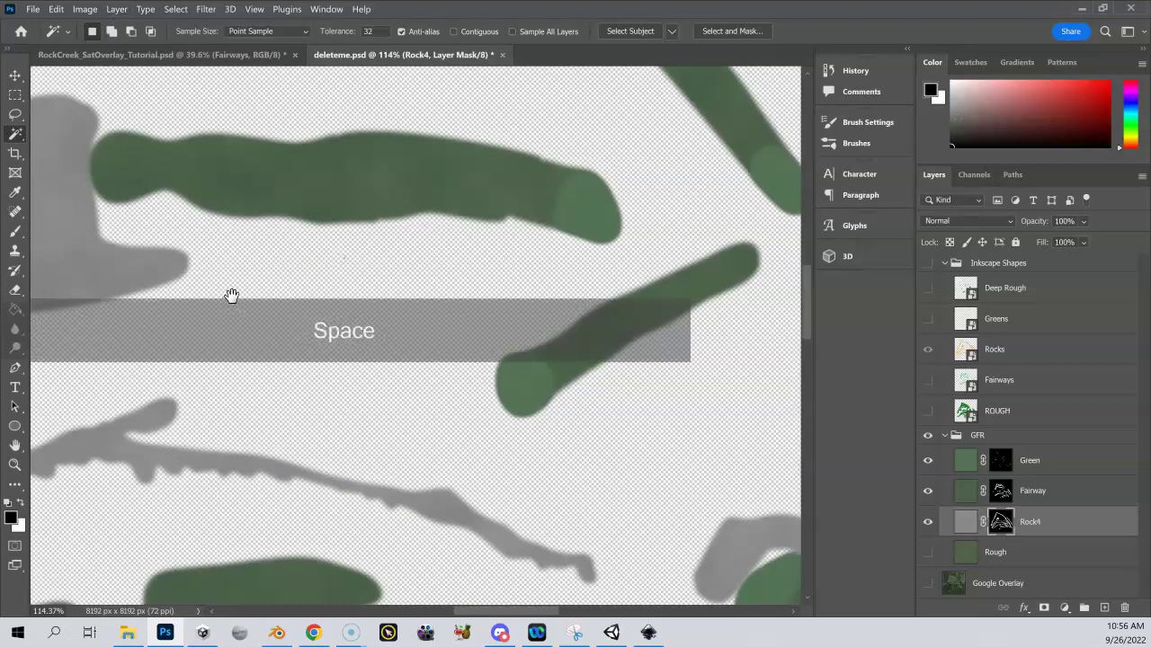
drag(231, 295, 311, 291)
scroll(284, 324, down, 2)
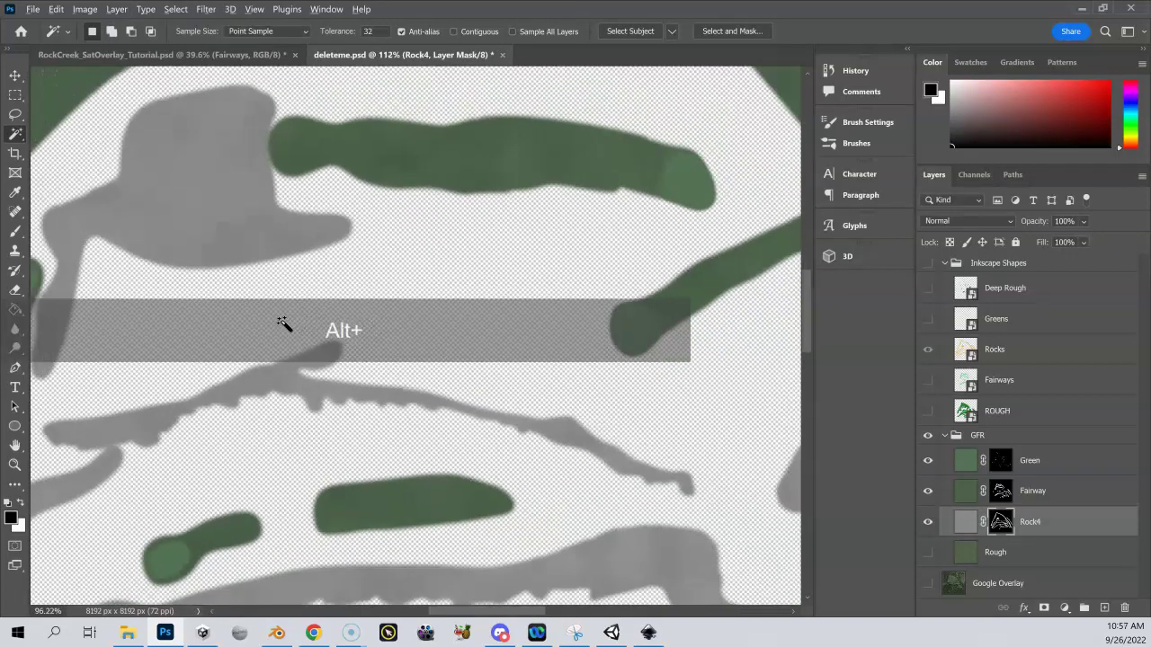
scroll(284, 325, down, 1)
key(space)
drag(192, 265, 315, 258)
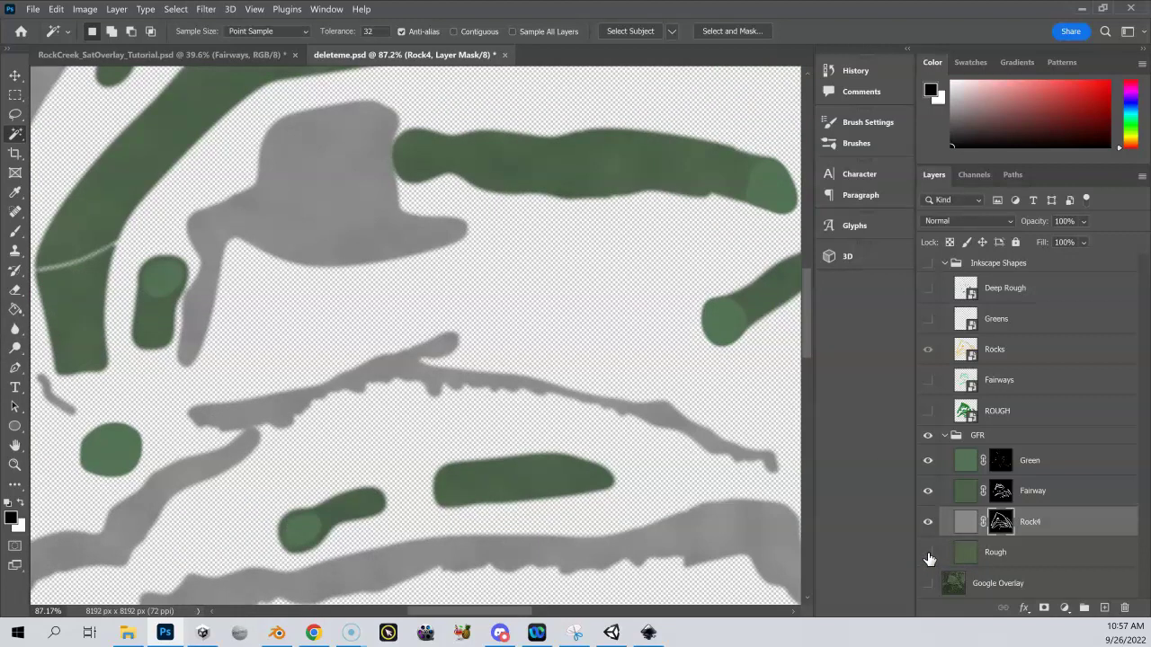
click(928, 554)
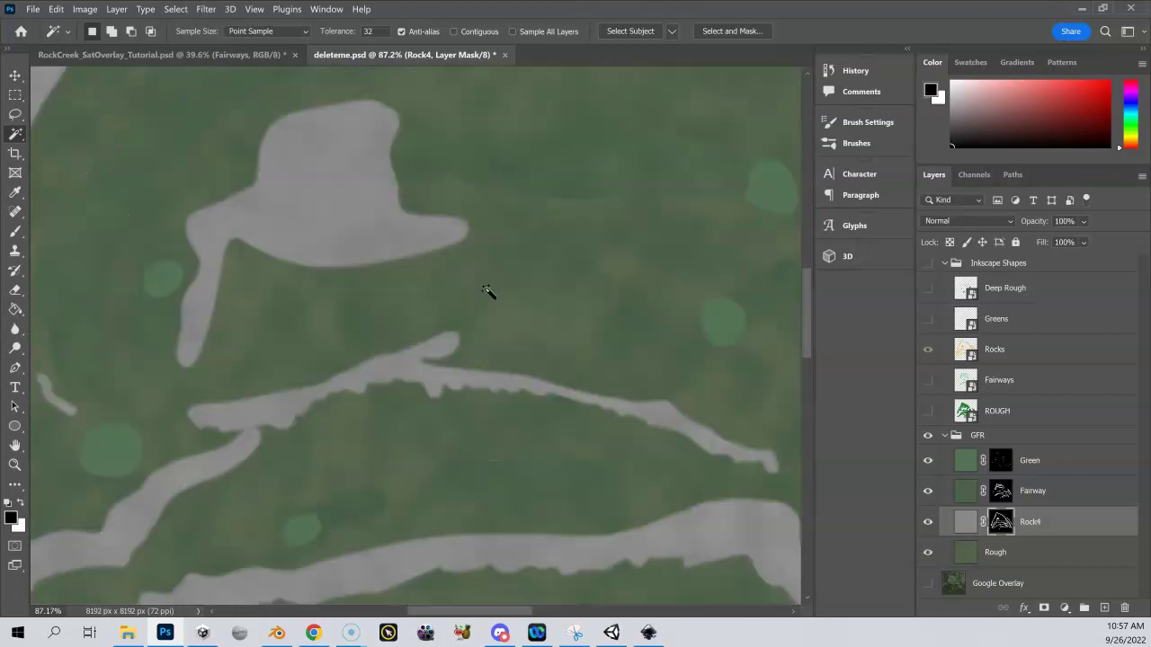
scroll(486, 292, down, 3)
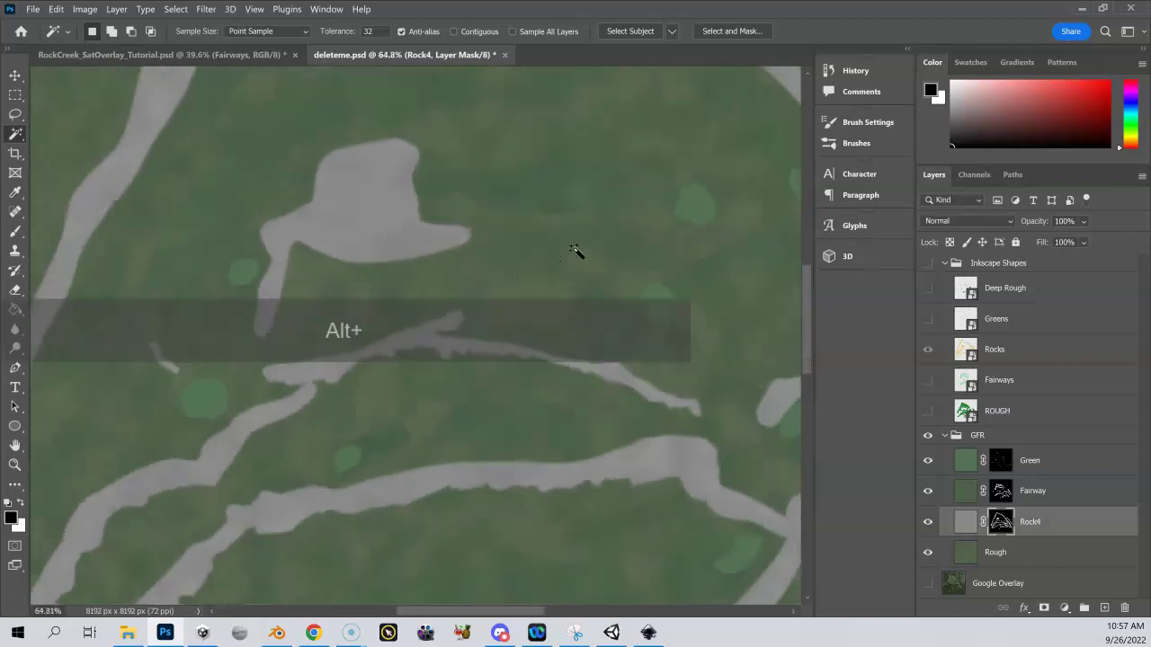
scroll(575, 252, up, 5)
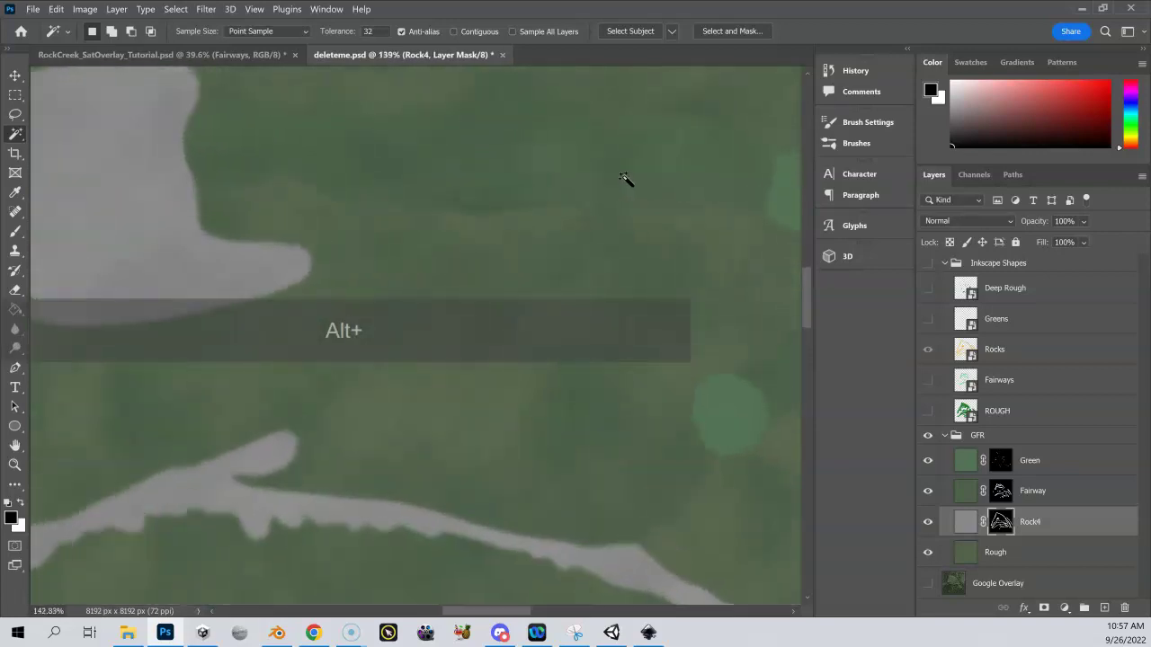
scroll(624, 180, up, 2)
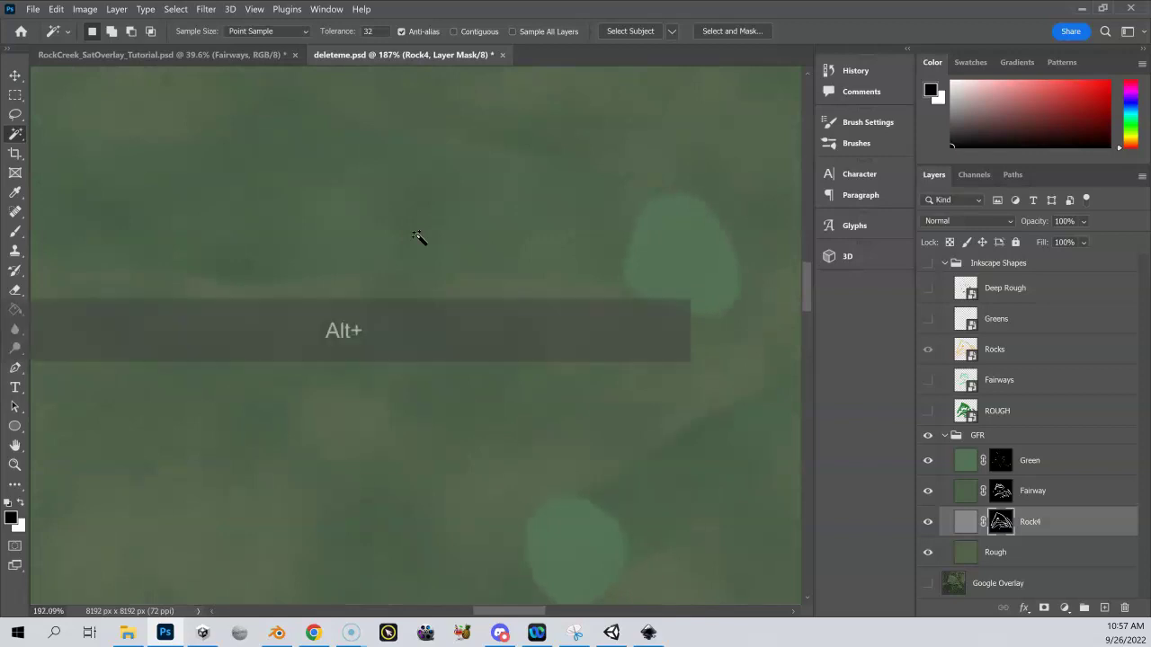
scroll(419, 239, up, 1)
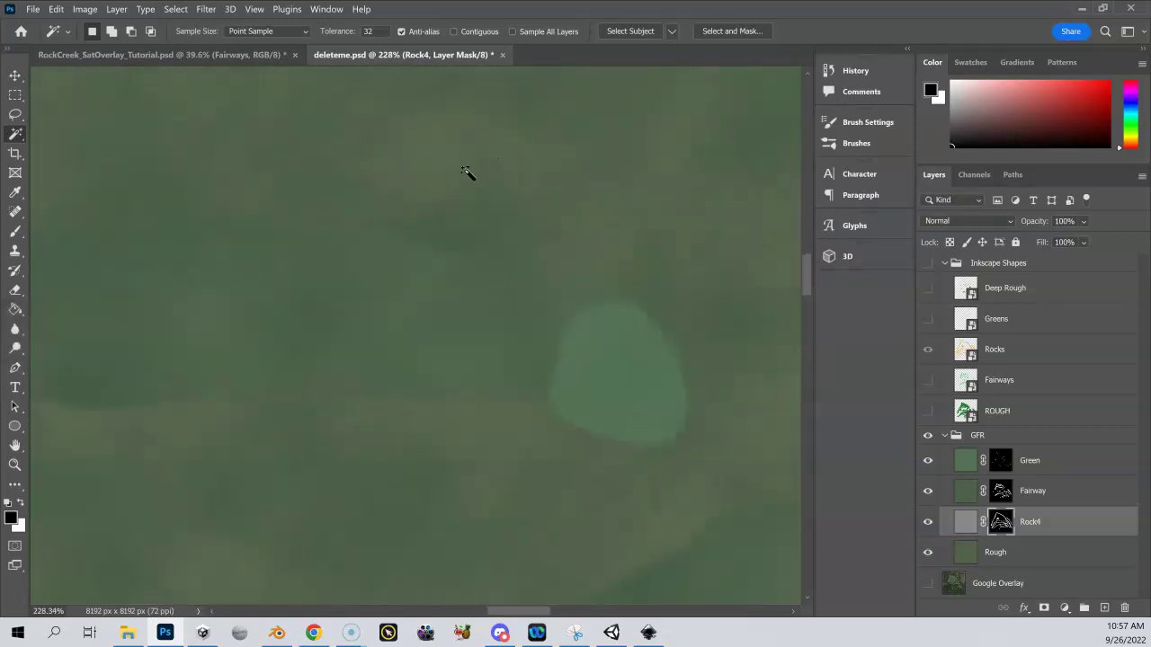
scroll(436, 252, down, 2)
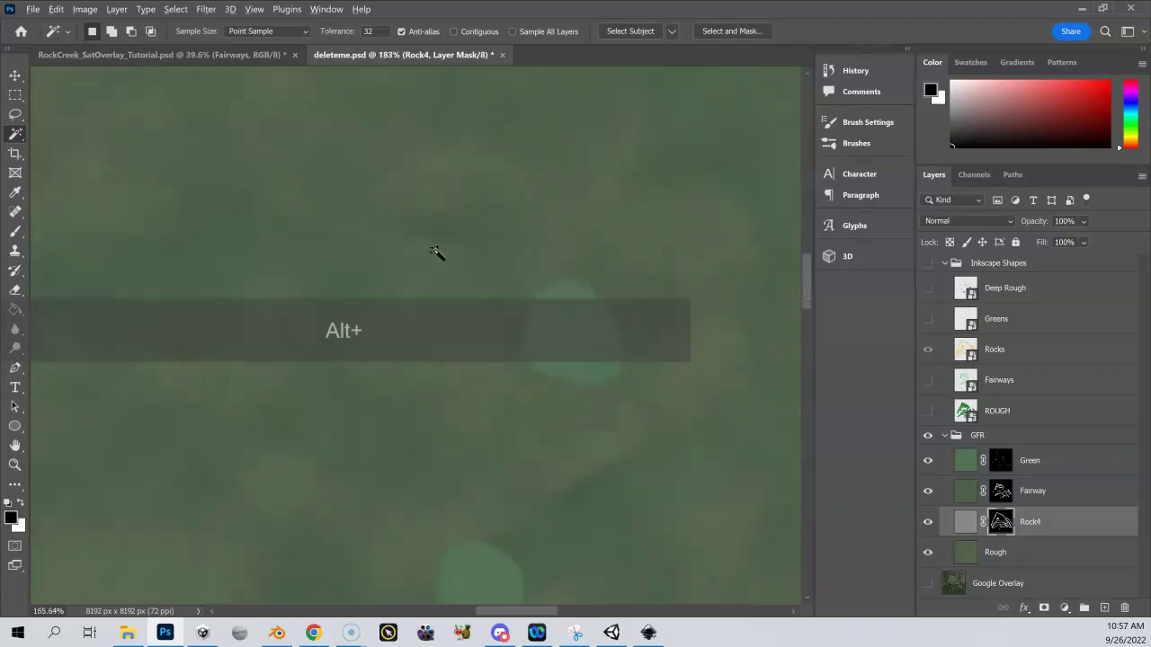
scroll(436, 253, down, 5)
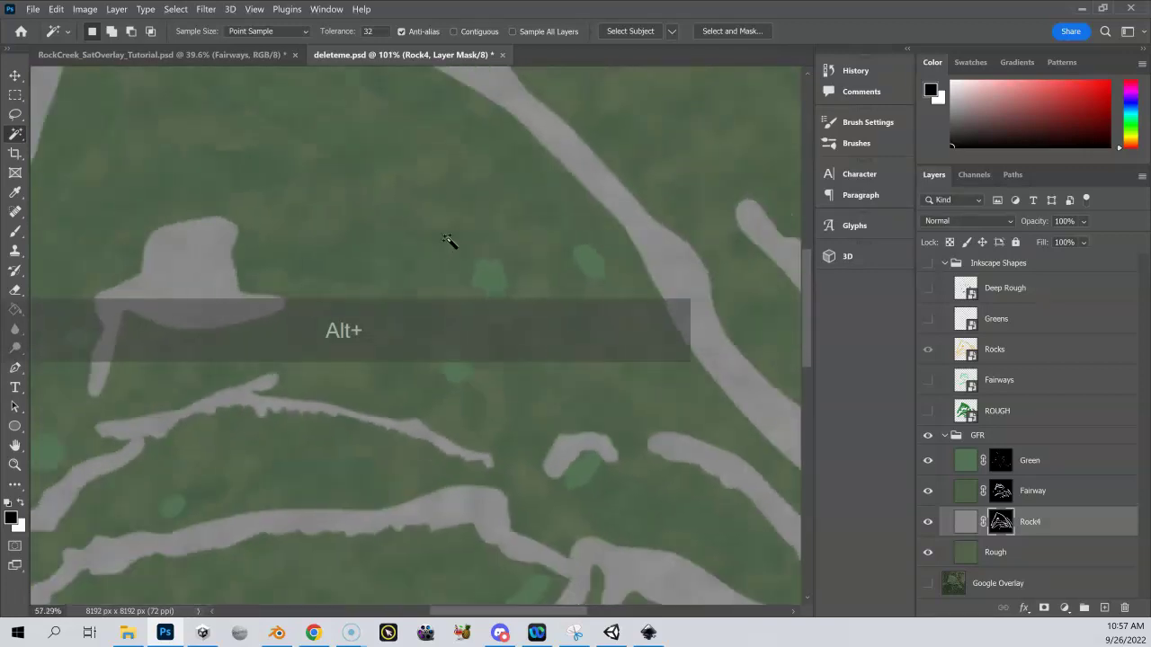
scroll(447, 241, down, 5)
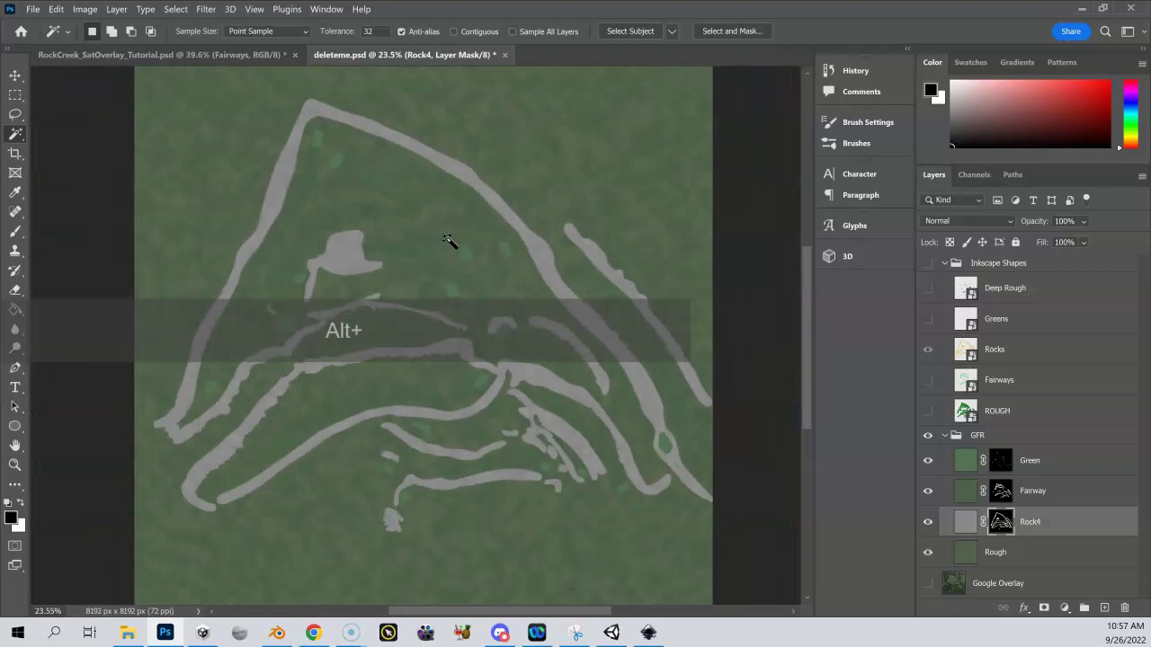
scroll(449, 241, down, 2)
key(alt+space)
drag(372, 211, 412, 212)
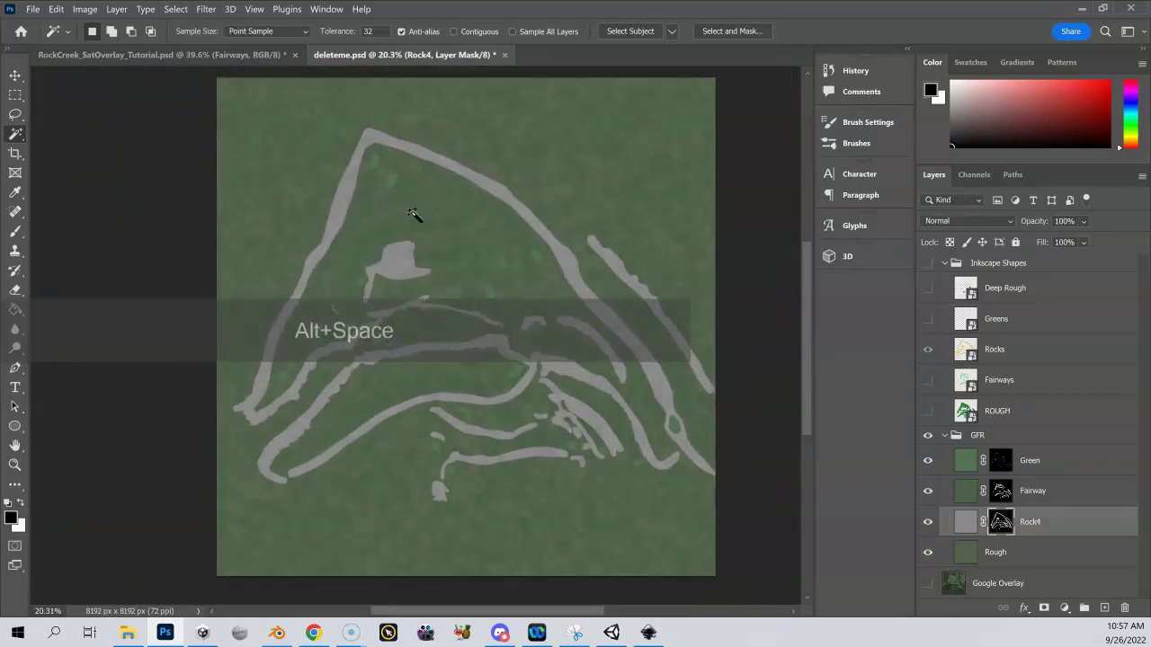